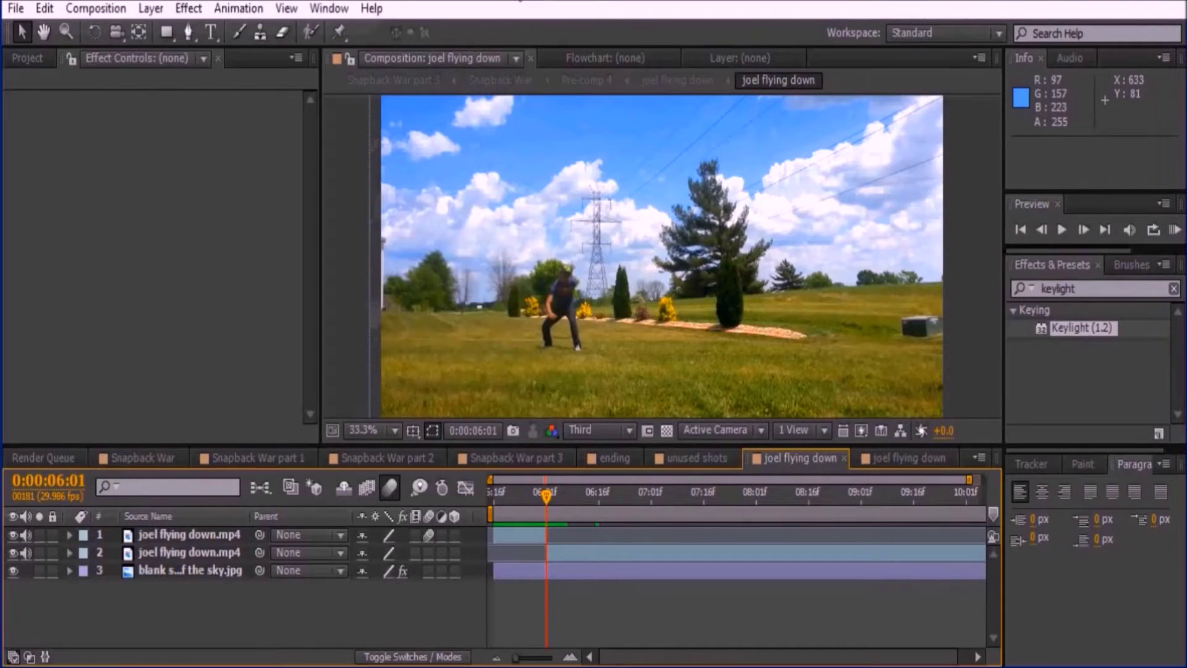
- Review the finished flying composition on the frames around the cut between its two footage layers
left_click(520, 535)
mouse_move(513, 510)
left_mouse_down()
mouse_move(504, 508)
mouse_move(528, 509)
left_mouse_up()
left_click(544, 596)
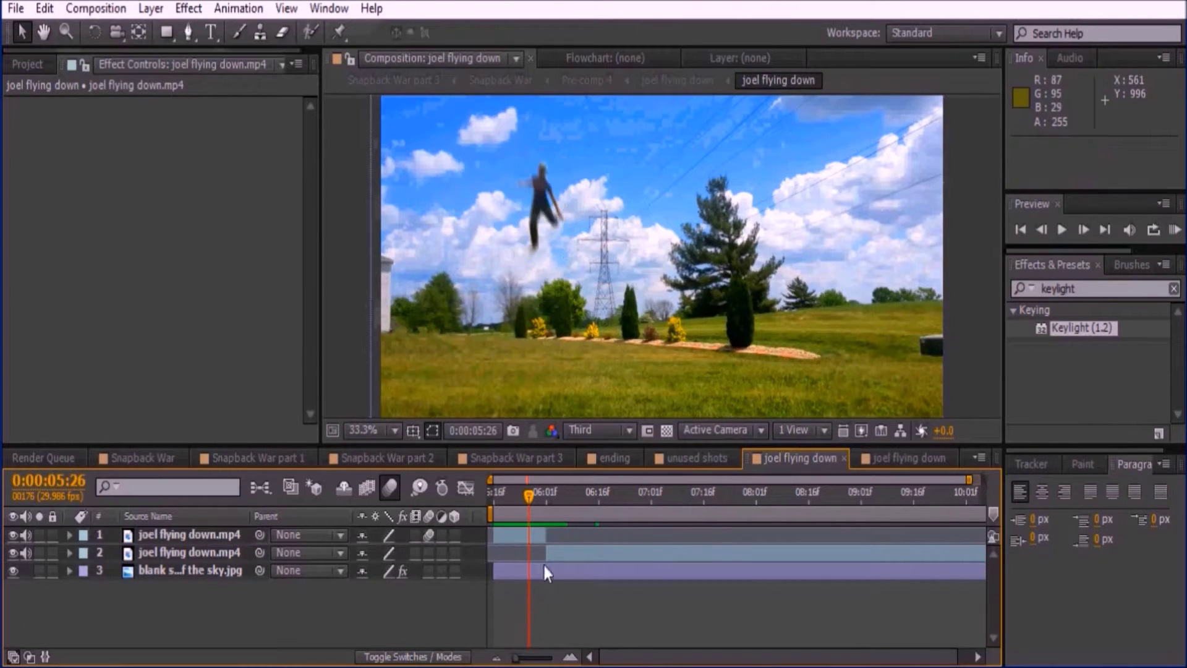
left_click(12, 534)
left_click(555, 511)
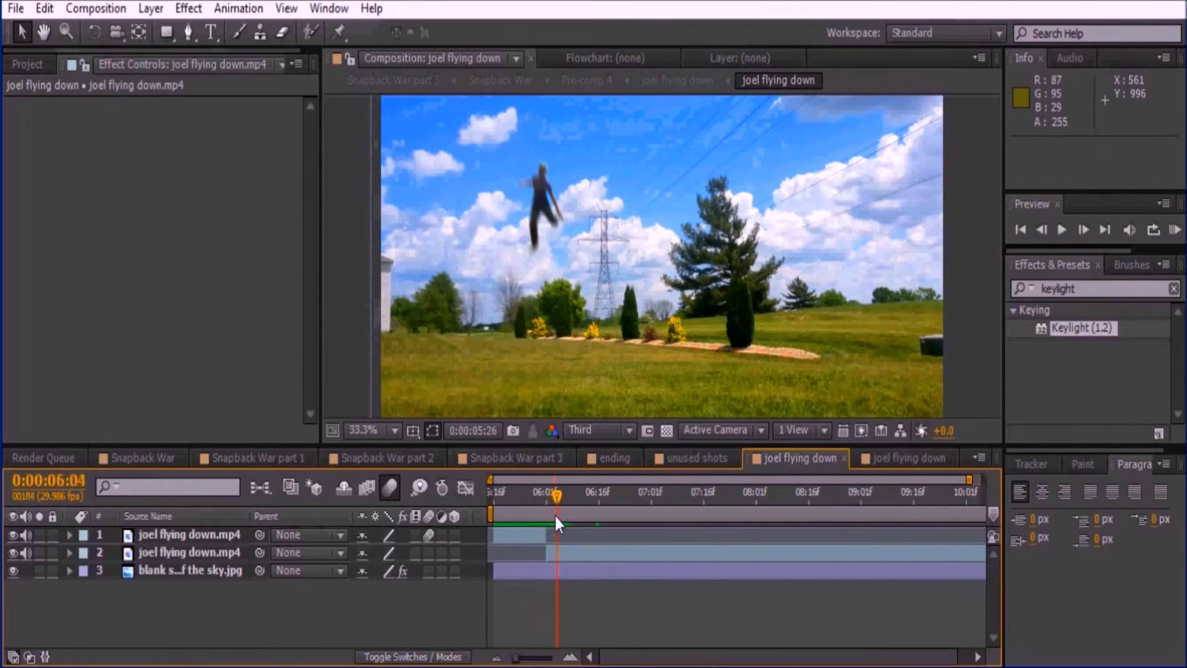
- Create a new composition from the joel flying down.mp4 footage
left_click(28, 64)
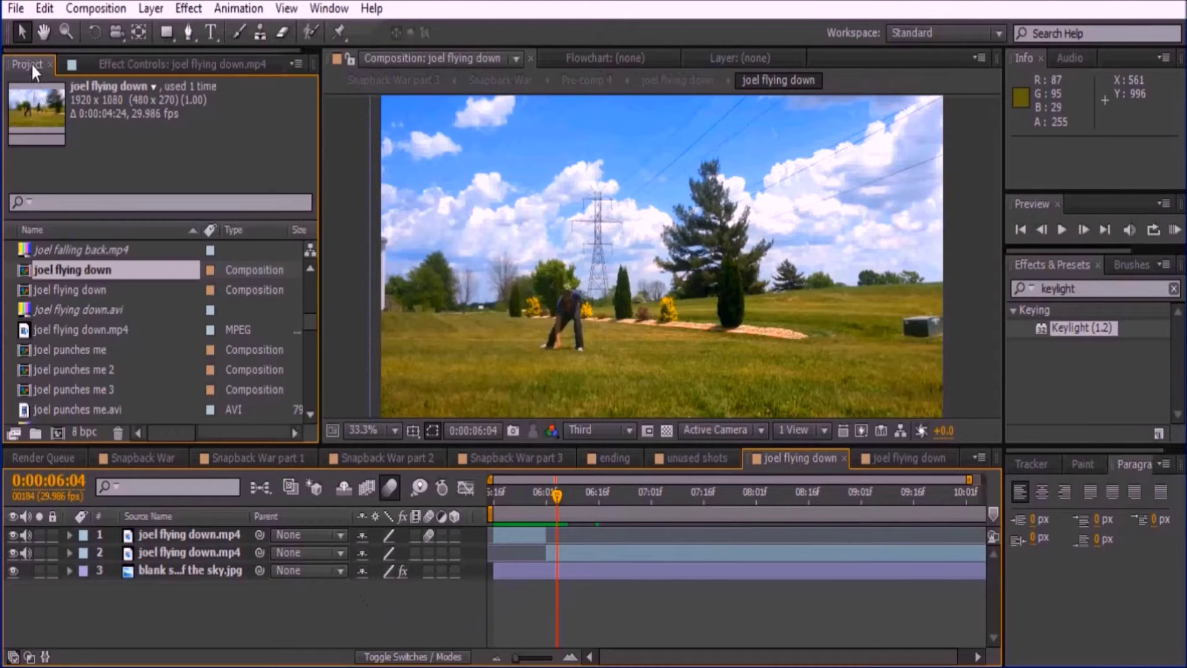
left_click_drag(92, 325, 56, 433)
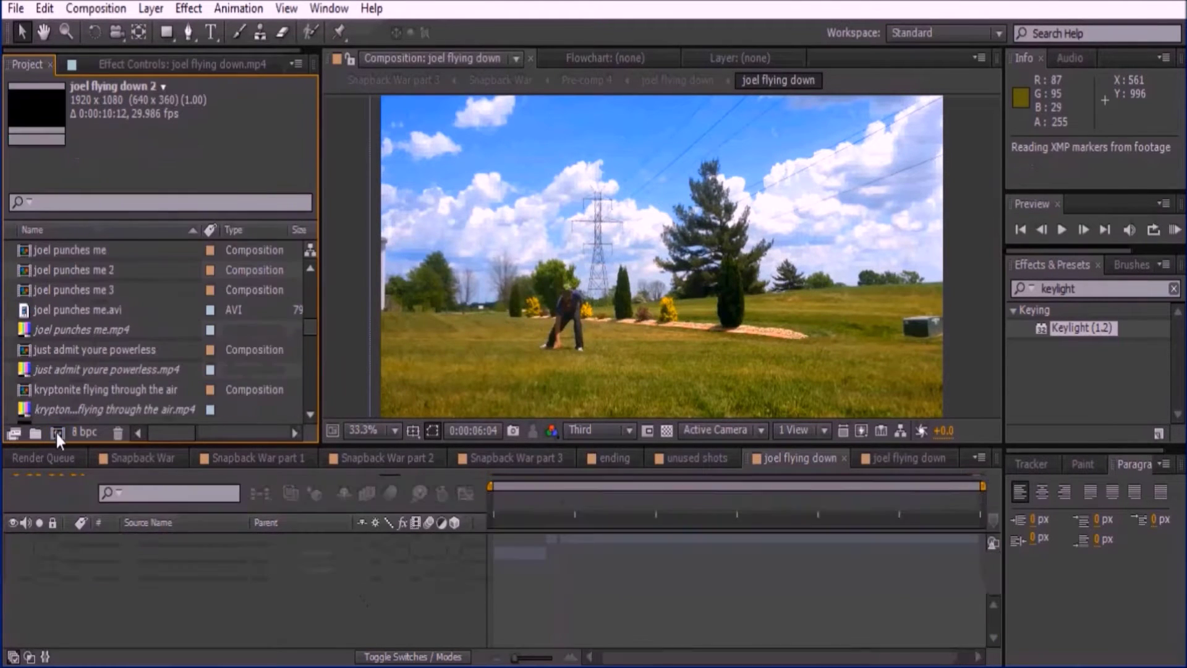
left_click_drag(448, 445, 447, 518)
- Find the start of the jump, begin the work area at 0:00:05:16, and trim the composition to the work area
left_click_drag(495, 574, 711, 584)
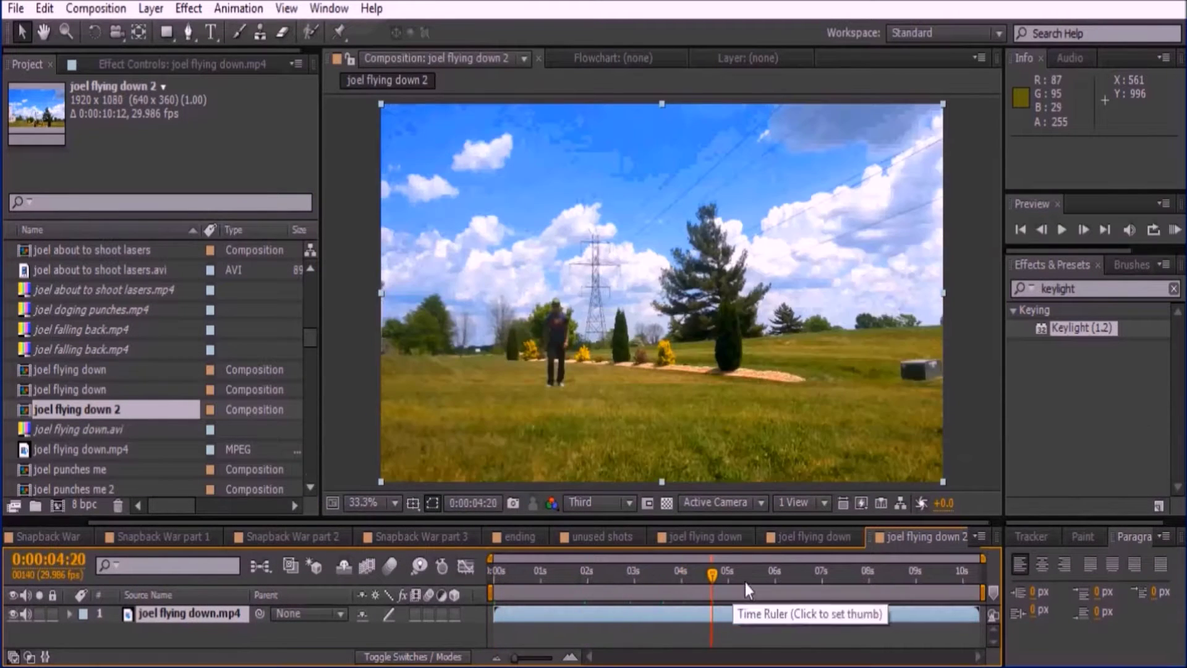
left_click(1061, 230)
left_click(741, 574)
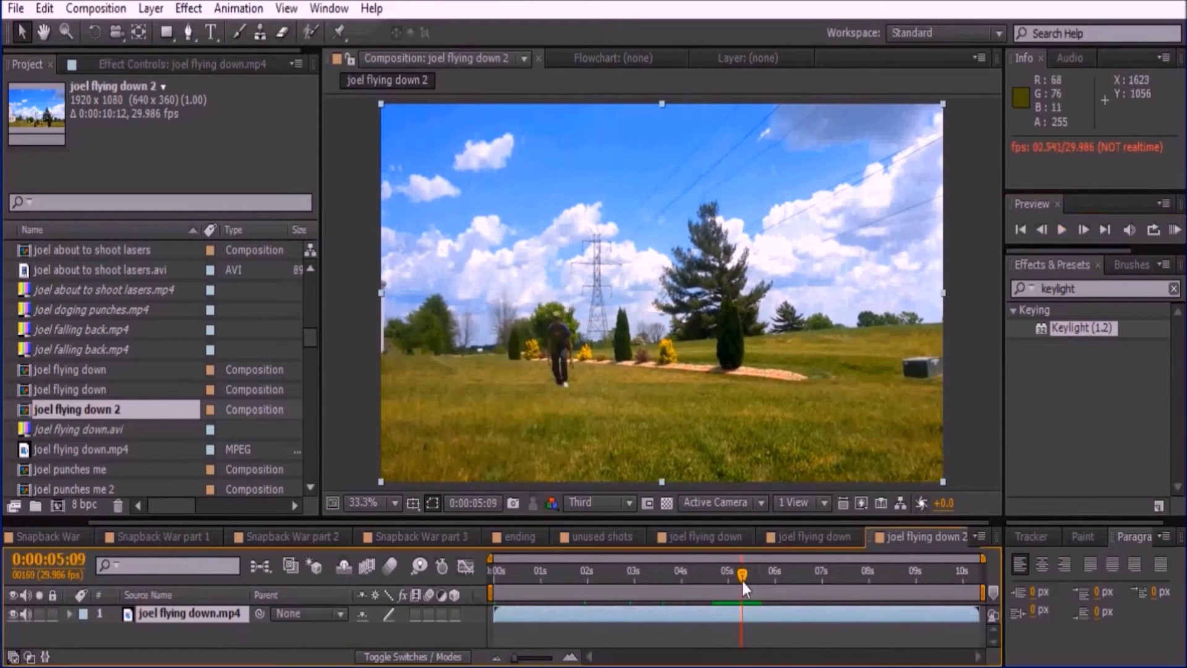
left_click(1083, 229)
left_click(1083, 230)
left_click(1083, 230)
key("b")
right_click(810, 591)
left_click(825, 657)
- Split the footage layer at 0:00:06:01 and place the earlier part above the later one
left_click(1060, 229)
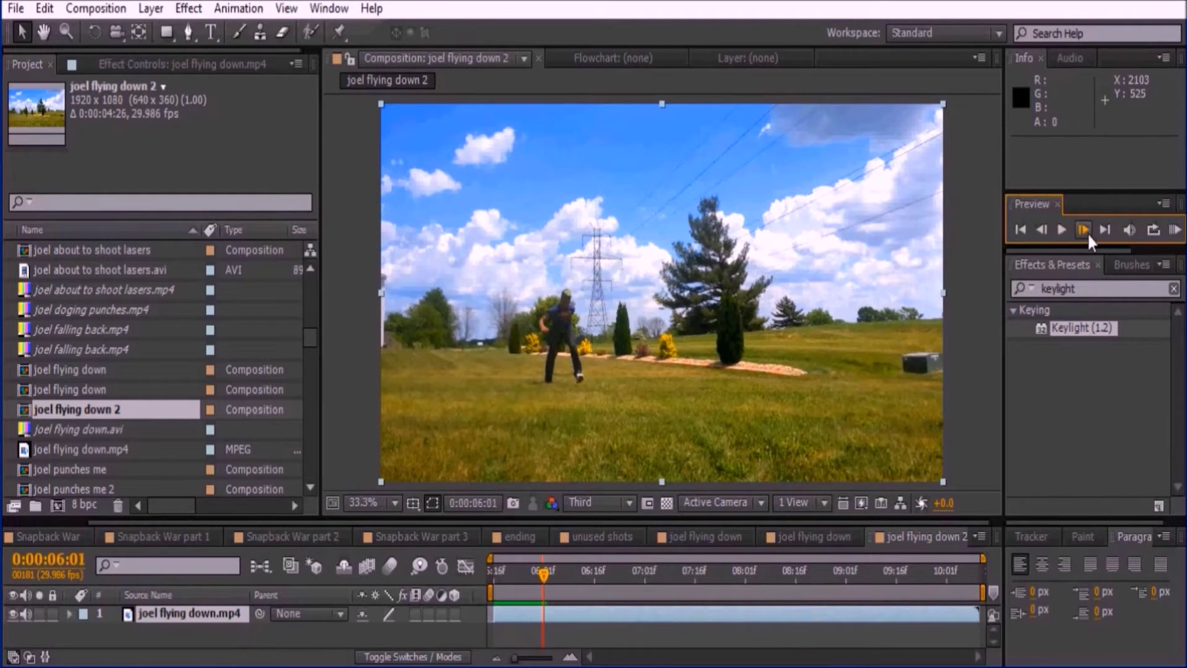
key("ctrl+shift+d")
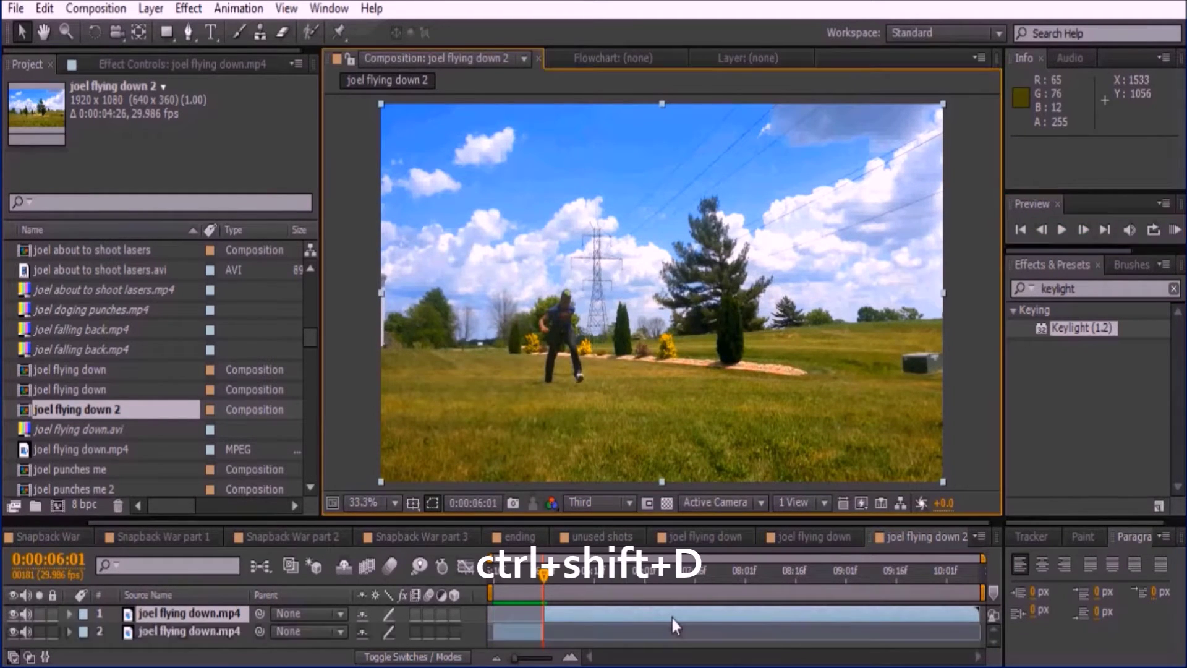
left_click(204, 614)
- Find blank shot of the sky.jpg among the project items and add it beneath both footage layers
left_click(215, 199)
type("bla")
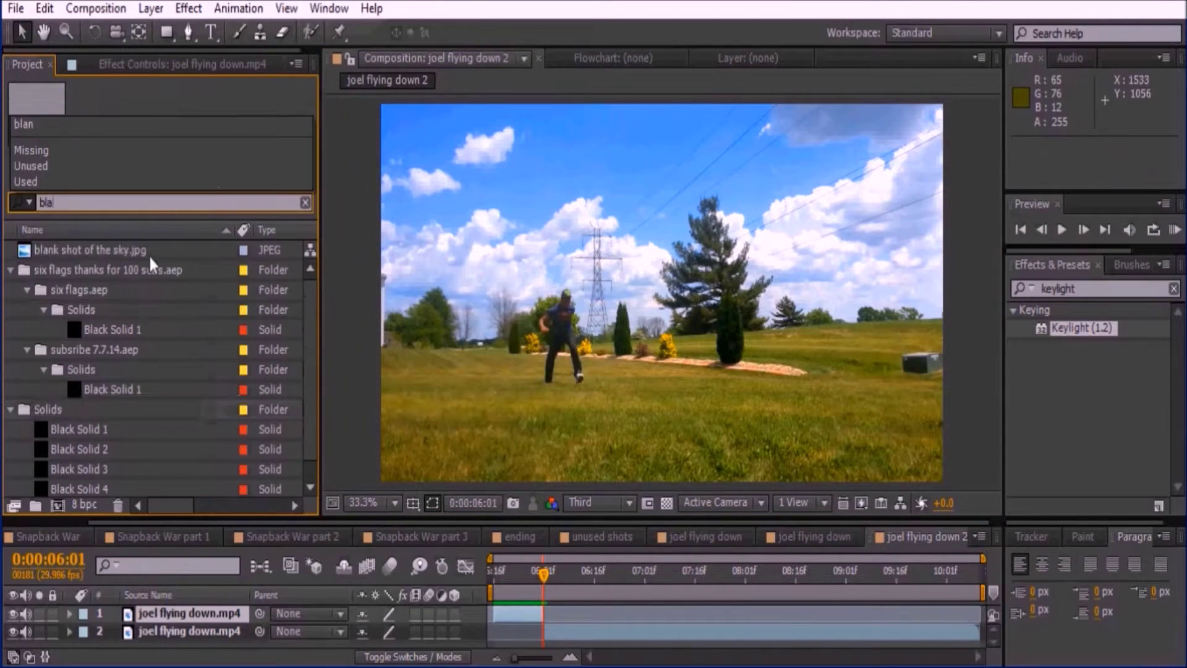
left_click_drag(148, 250, 204, 640)
left_click(304, 202)
- Enlarge the actor on the first frame, 0:00:05:16, and set the preview resolution to Full
left_click(491, 580)
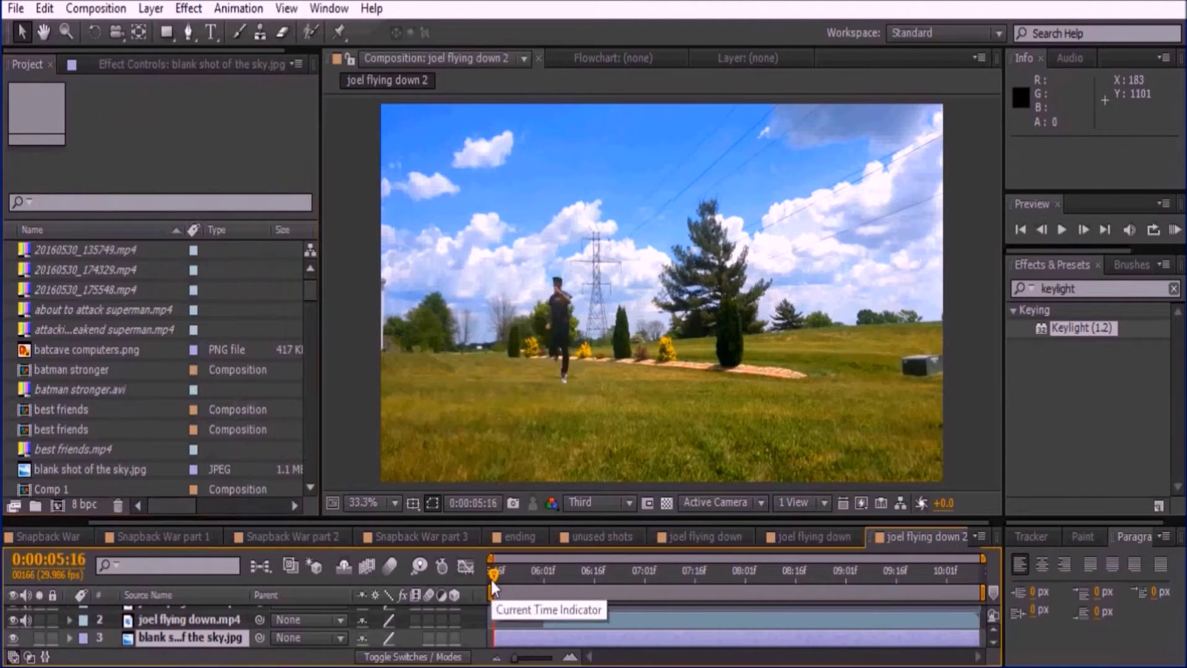
key("/")
key("h")
left_click_drag(552, 393, 726, 266)
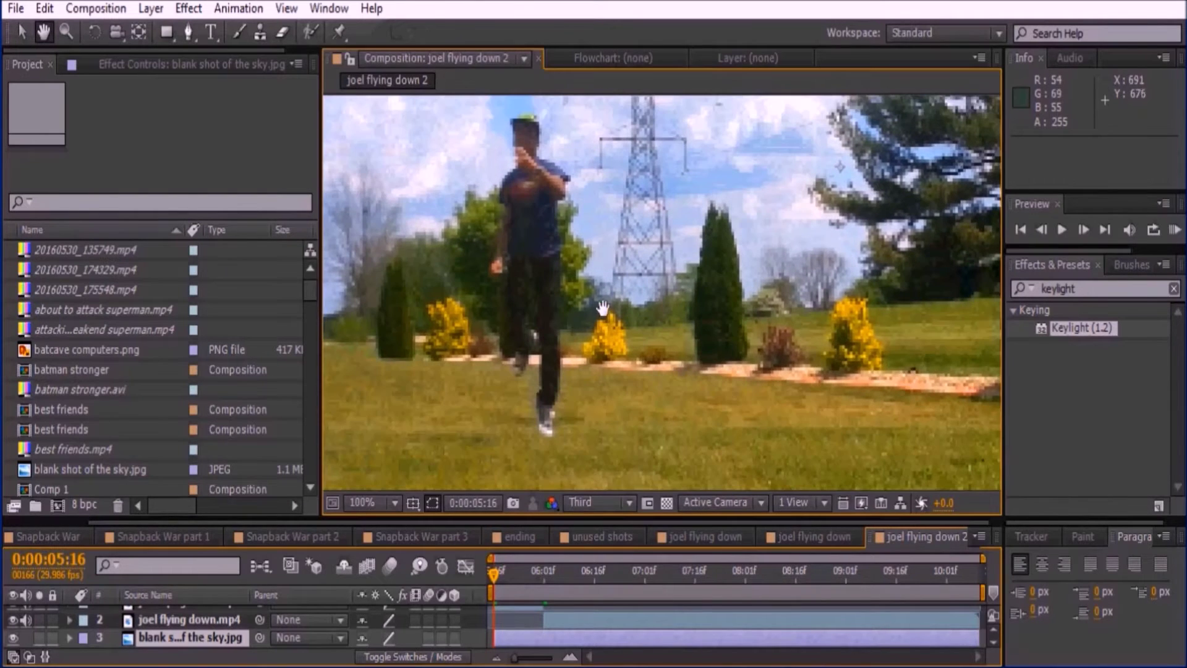
left_click(603, 502)
left_click(593, 554)
- Begin a Pen tool mask on the earlier footage clip, tracing down the outer edge of the actor's standing leg
left_click(188, 31)
left_click(505, 609)
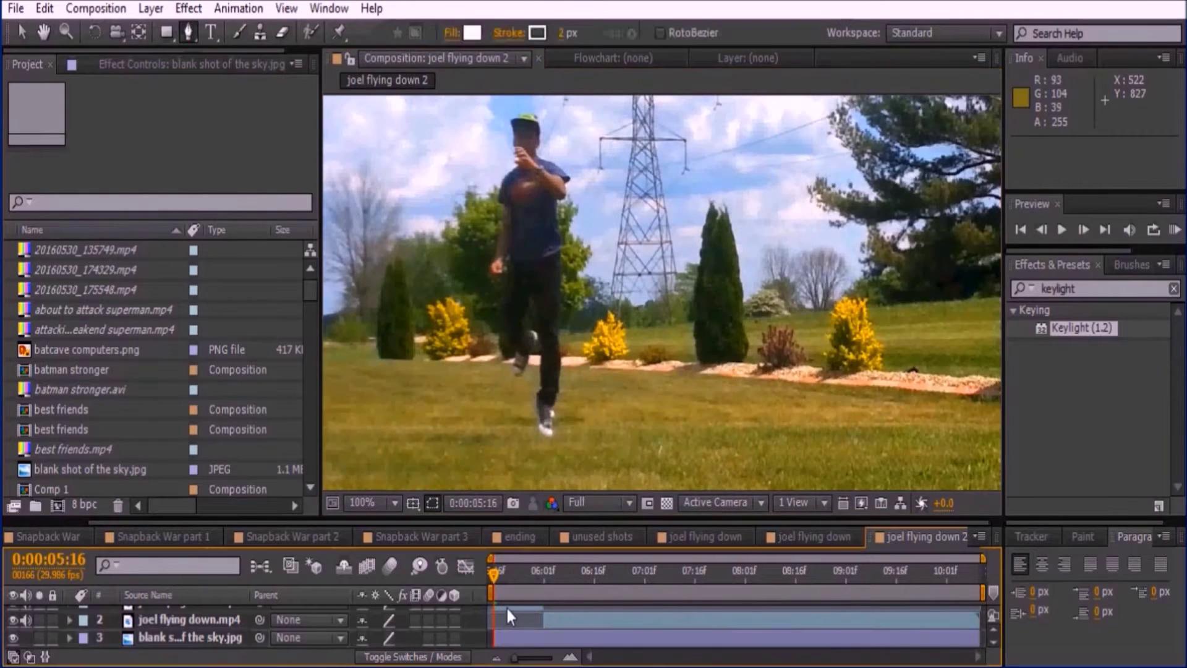
key(".")
left_click(459, 213)
left_click(458, 275)
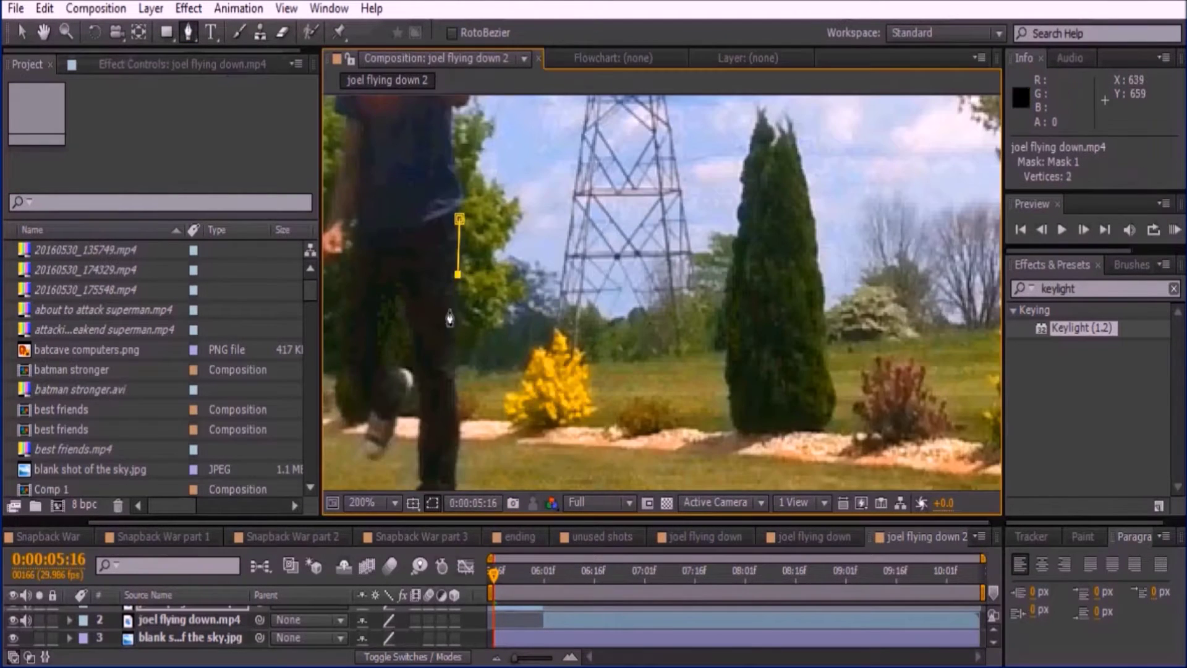
left_click(455, 330)
left_click(453, 369)
left_click(454, 410)
left_click(457, 433)
- Continue the mask outline around the standing foot, between the legs and around the raised foot
left_click_drag(535, 422, 588, 297)
left_click(458, 220)
left_click(479, 224)
left_click(483, 241)
left_click(471, 277)
left_click(458, 310)
left_click(443, 320)
left_click(433, 301)
left_click(442, 273)
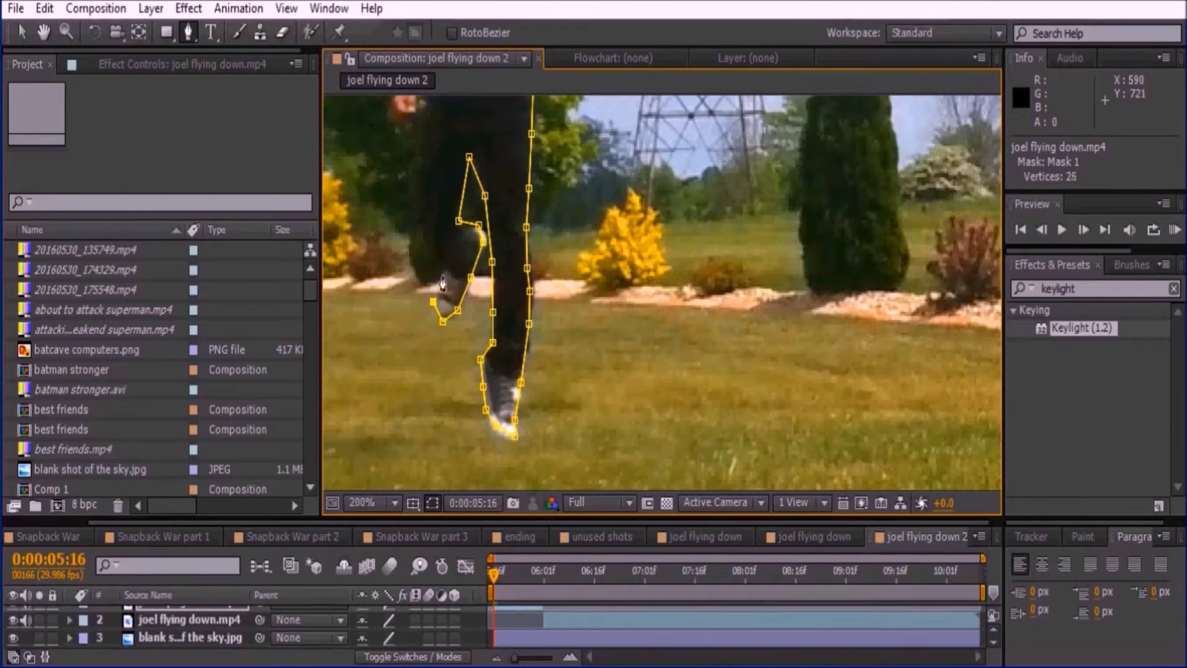
- Continue the mask outline up the actor's lowered arm and over the shoulder to the neck
left_click_drag(418, 128, 430, 335)
left_click(439, 301)
left_click(455, 272)
left_click(465, 267)
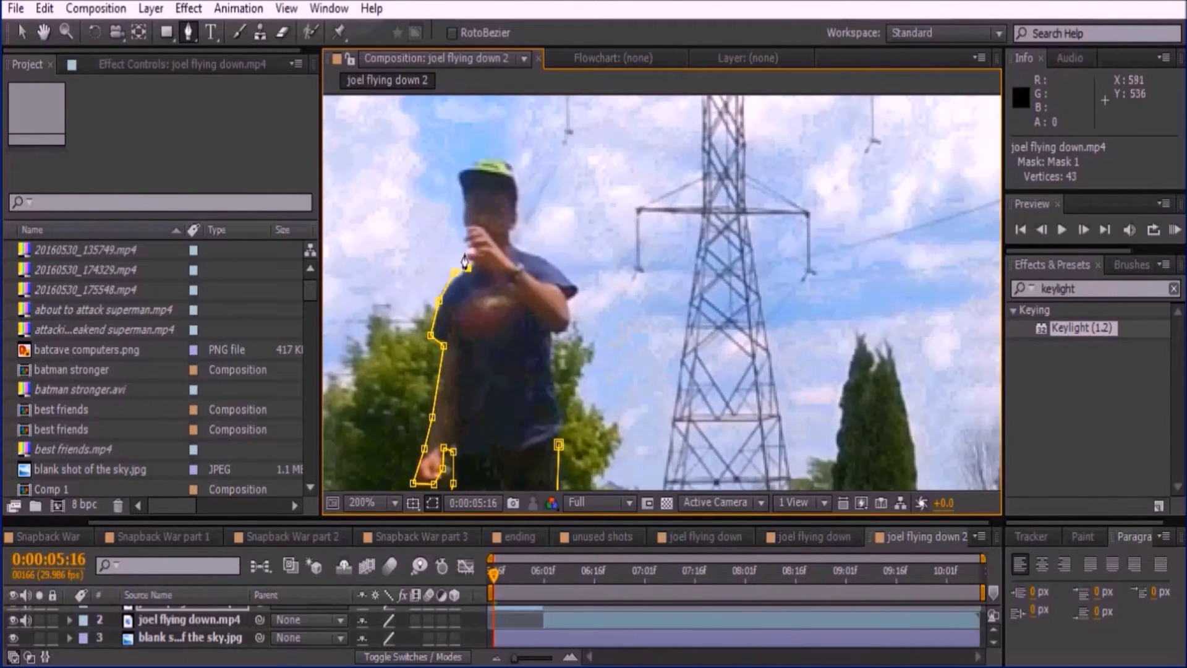
- Trace the mask around the cap, head, raised arm and torso, and close it at its starting point
left_click(472, 153)
left_click(486, 153)
left_click(503, 160)
left_click(510, 176)
left_click(516, 204)
left_click(513, 221)
left_click(508, 238)
left_click(521, 250)
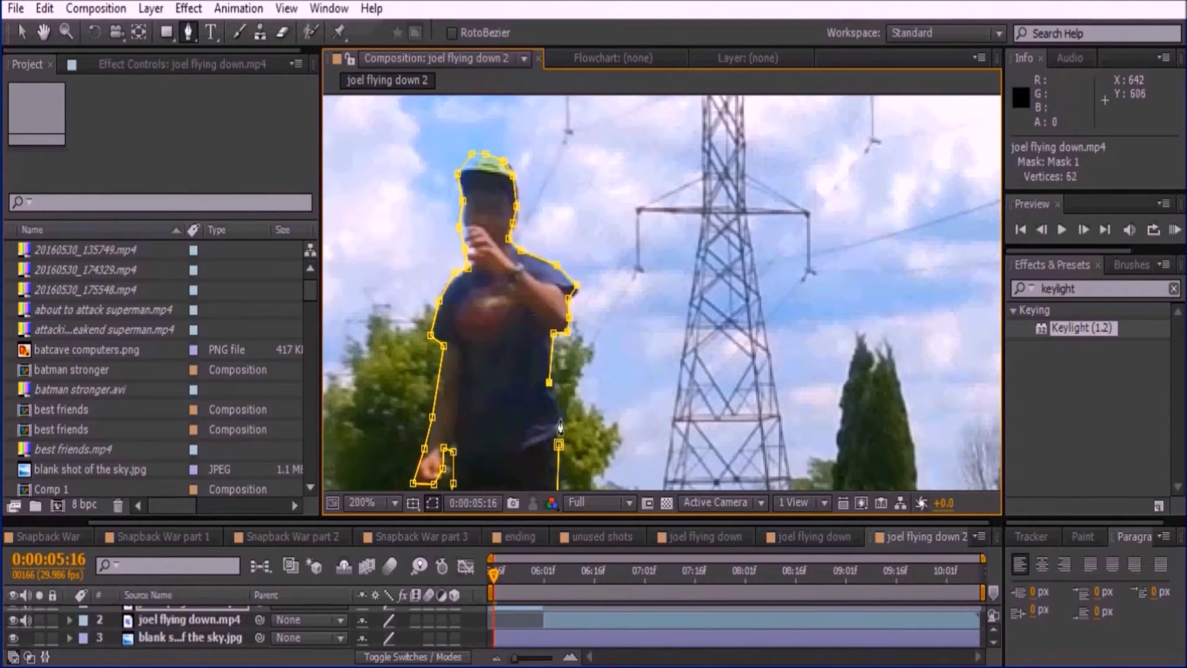
left_click(558, 444)
- Replace the sky image layer with the version that has effects, copied from the finished joel flying down composition
left_click(384, 502)
left_click(370, 294)
left_click(710, 538)
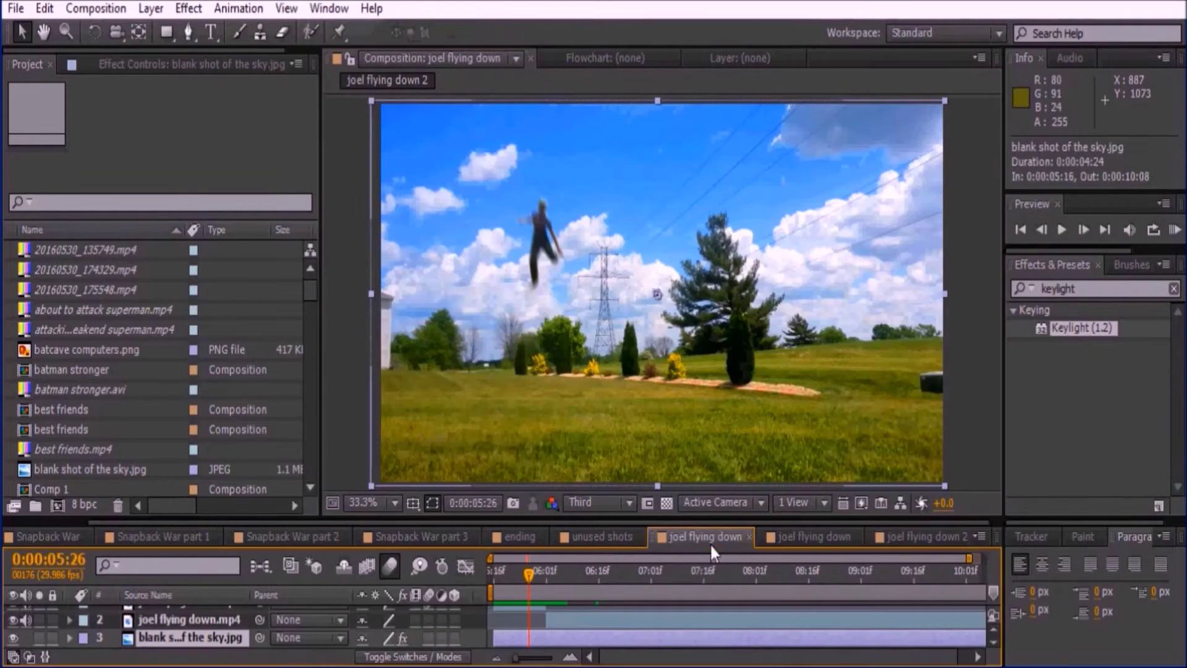
key("ctrl+c")
left_click(895, 539)
key("ctrl+v")
mouse_move(212, 616)
left_mouse_down()
mouse_move(213, 638)
mouse_move(209, 626)
left_mouse_up()
key("Delete")
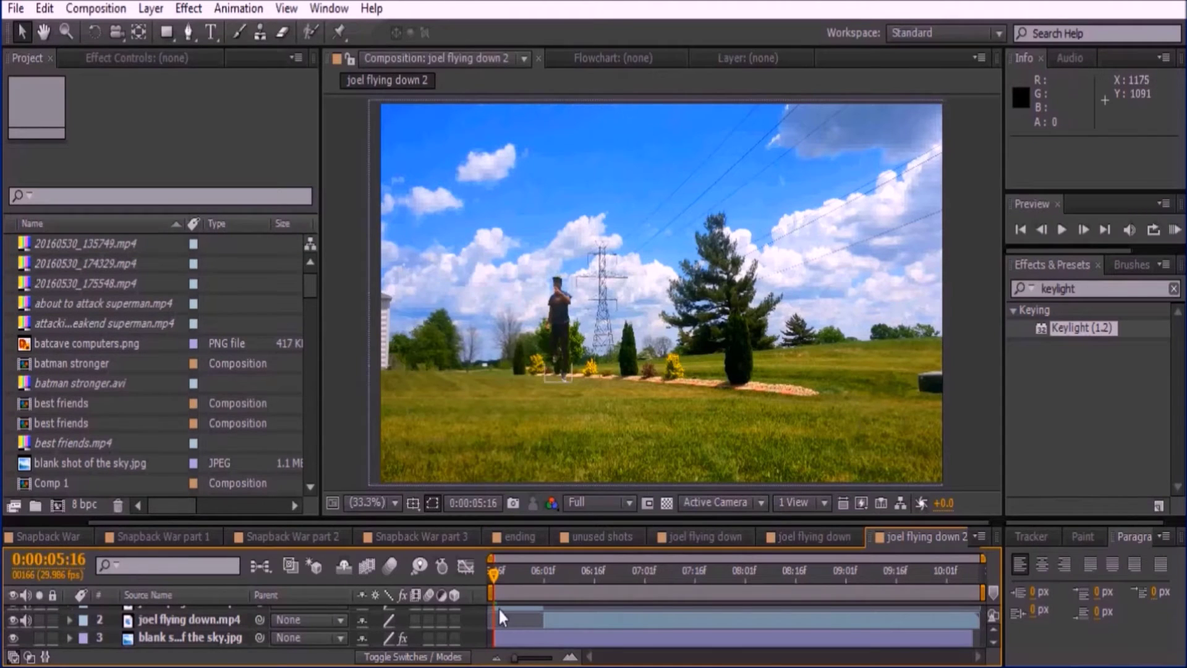
- Start keyframing the Mask Path of the earlier footage clip at 0:00:05:16
left_click(500, 610)
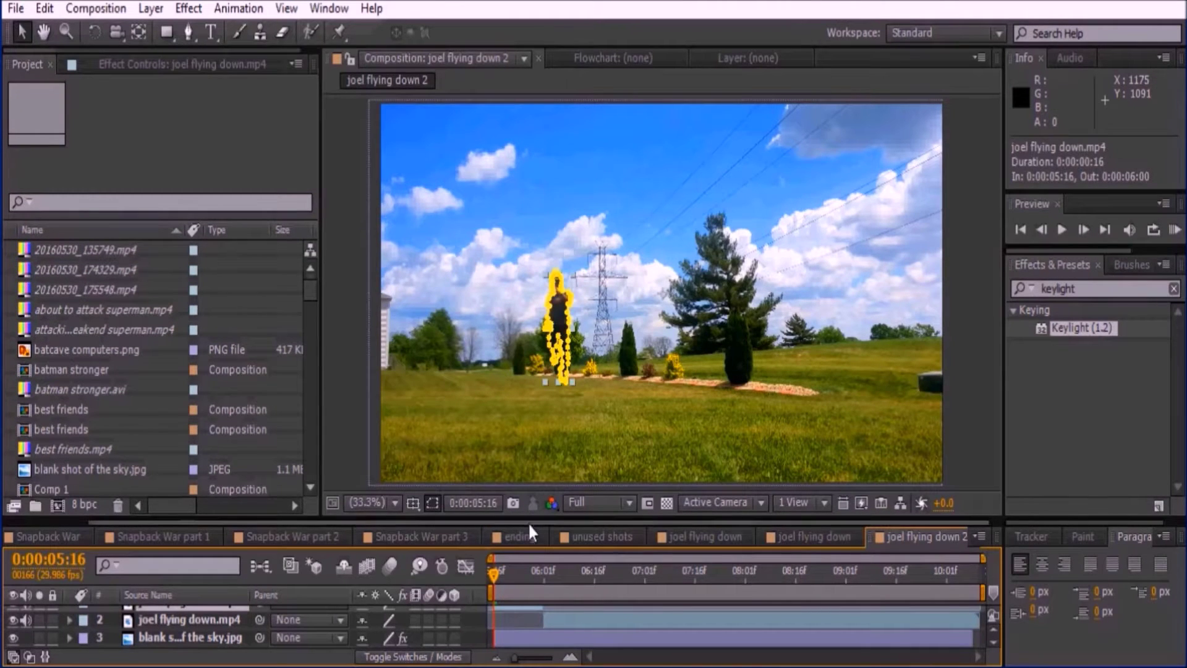
left_click_drag(528, 521, 533, 488)
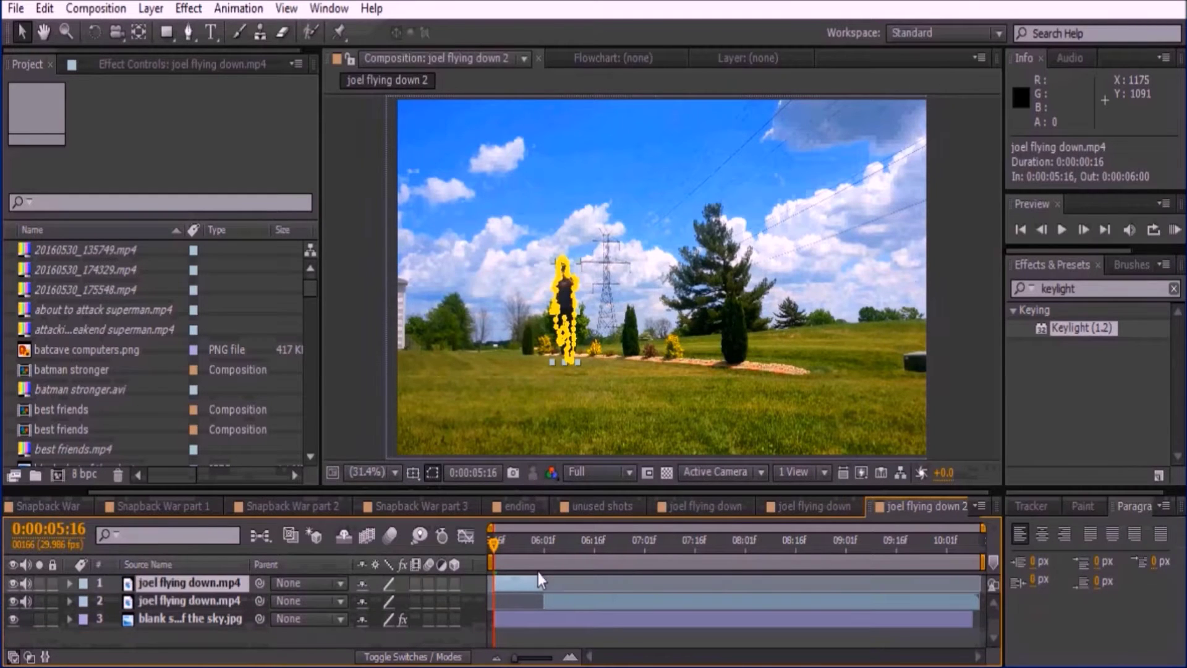
key("m")
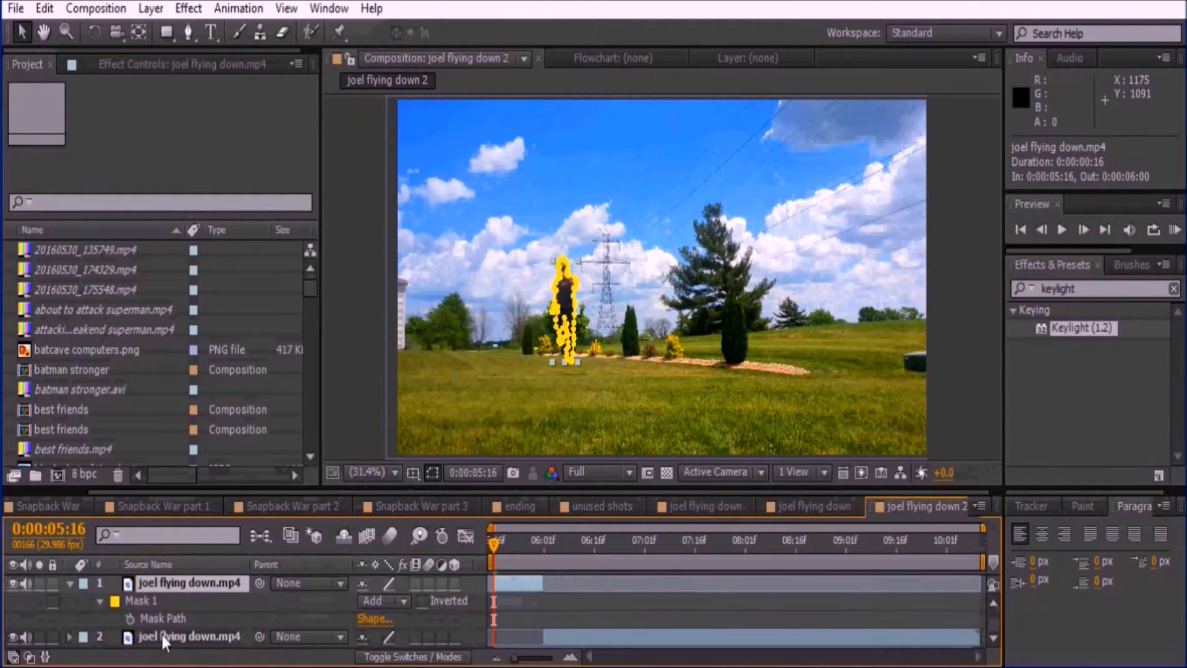
left_click(130, 618)
- Reshape the mask to fit the actor's outline at 0:00:05:17
scroll(553, 361, "up", 4)
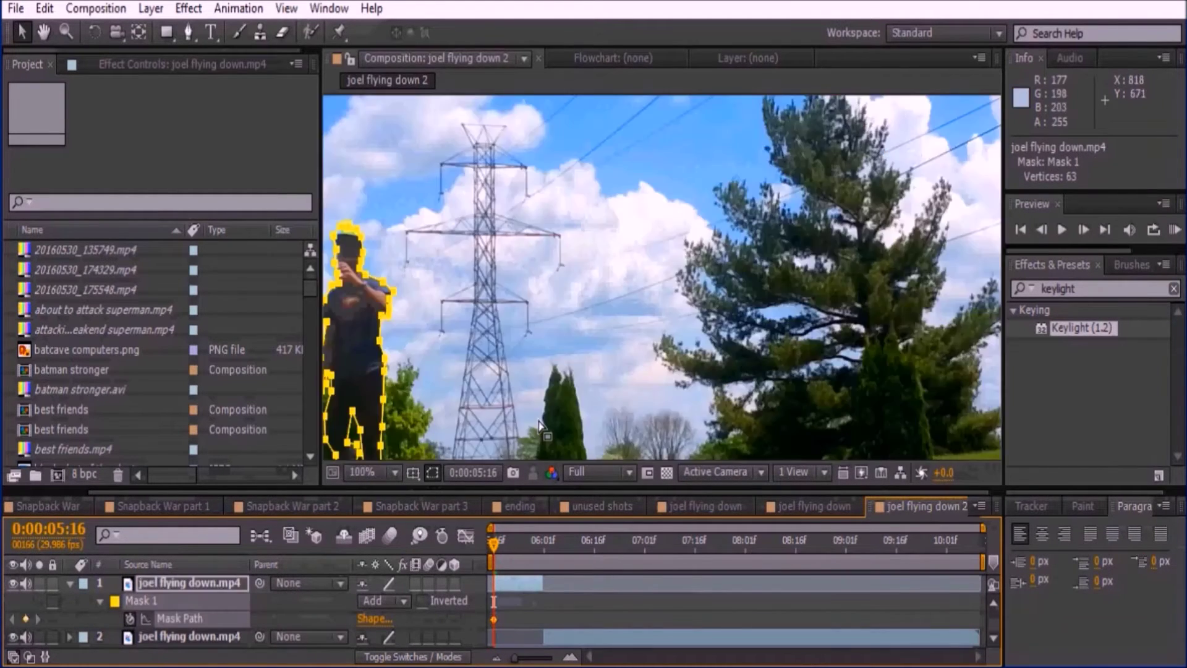
left_click(531, 603)
left_click(520, 583)
scroll(551, 374, "up", 1)
key("Page_Down")
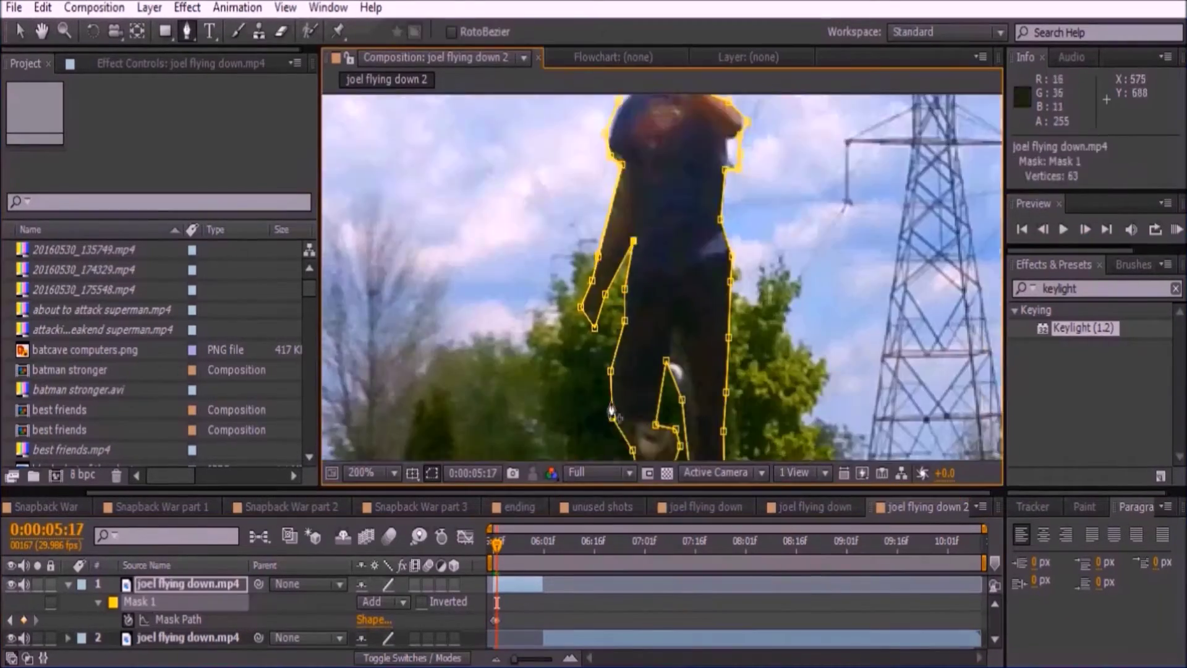
left_click_drag(729, 198, 662, 161)
- Reshape the mask frame by frame around the rising actor from 0:00:05:18 to 0:00:05:20
key("Page_Down")
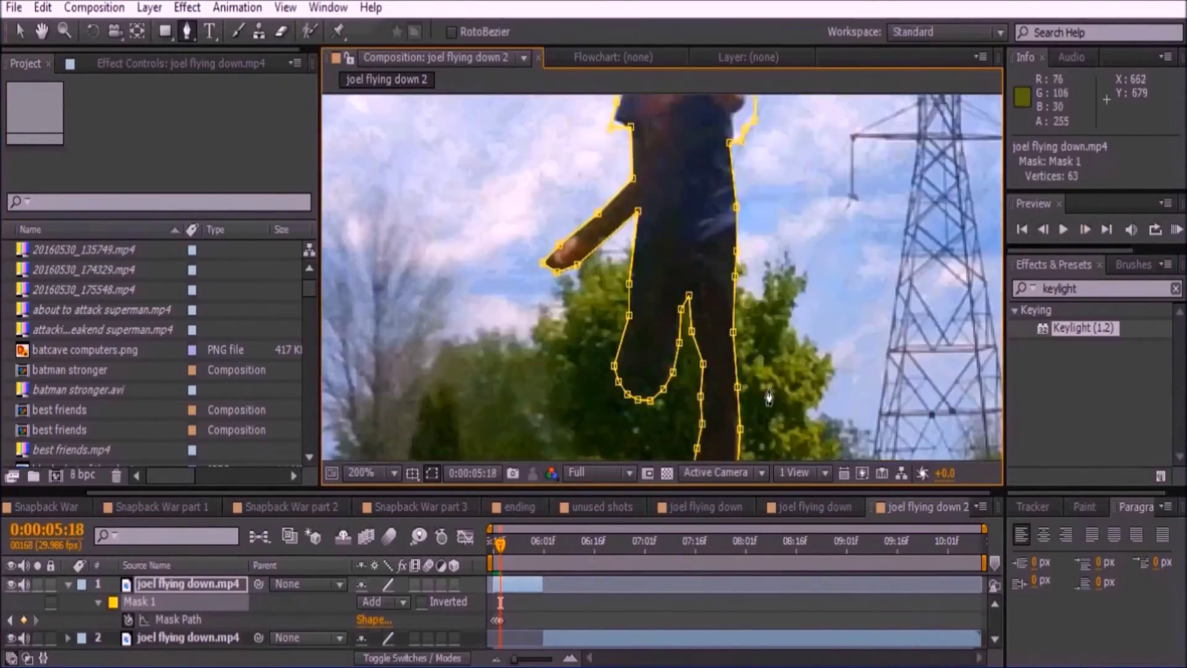
key("Page_Down")
key("Page_Down")
left_click_drag(686, 279, 694, 291)
left_click_drag(655, 102, 715, 99)
- Adjust the mask points around the actor's legs and body from 0:00:05:21 to 0:00:05:23
key("Page_Down")
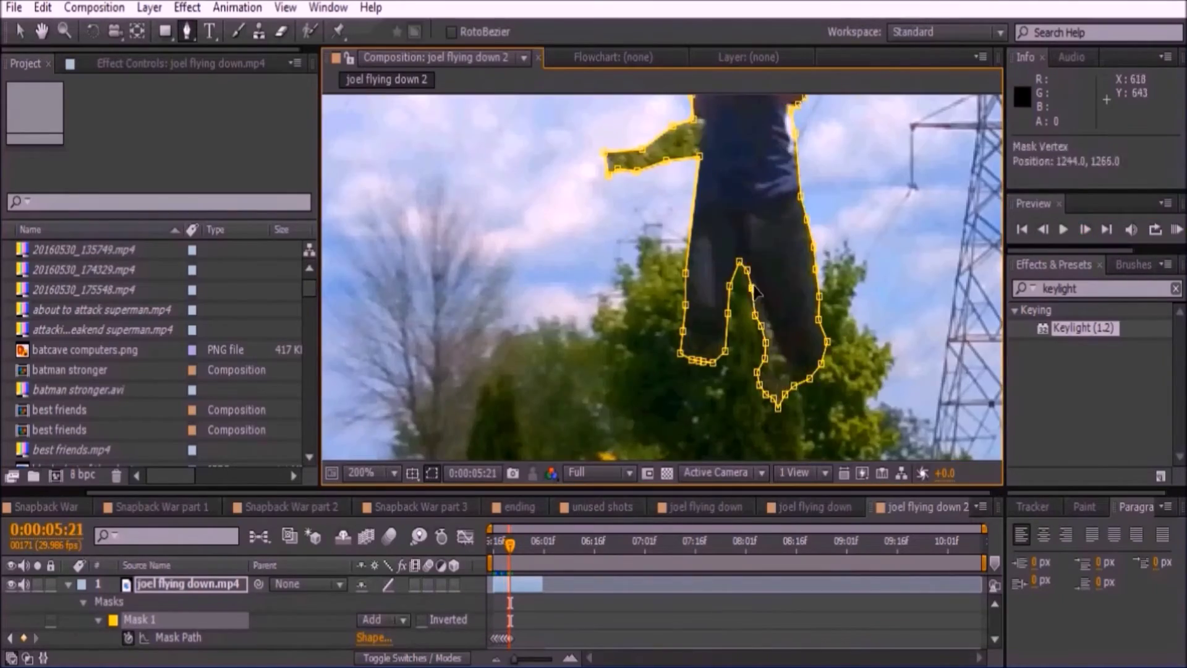
left_click_drag(791, 389, 806, 380)
left_click_drag(847, 231, 788, 272)
key("Page_Down")
key("Page_Down")
mouse_move(768, 233)
left_mouse_down()
mouse_move(768, 349)
mouse_move(768, 223)
left_mouse_up()
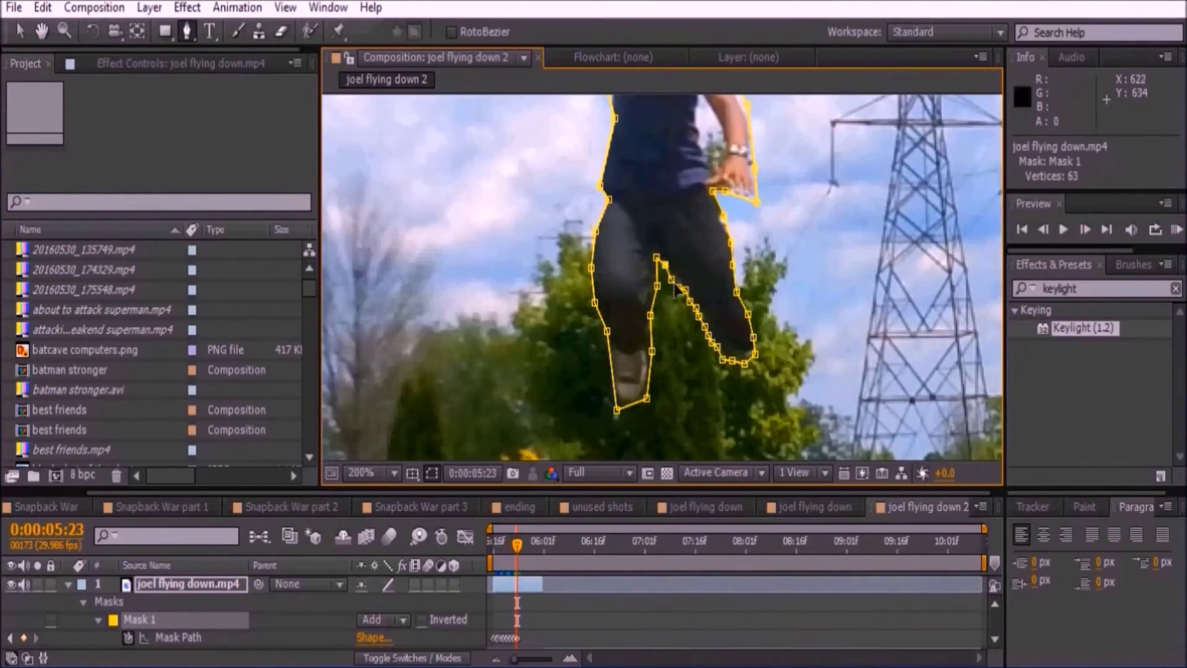
- Fit the mask to the actor's arms and legs at 0:00:05:24 and 0:00:05:25
key("Page_Down")
left_click_drag(844, 272, 843, 339)
left_click_drag(816, 387, 807, 291)
left_click_drag(684, 244, 736, 185)
key("Page_Down")
left_click_drag(737, 345, 692, 450)
left_click_drag(822, 322, 848, 343)
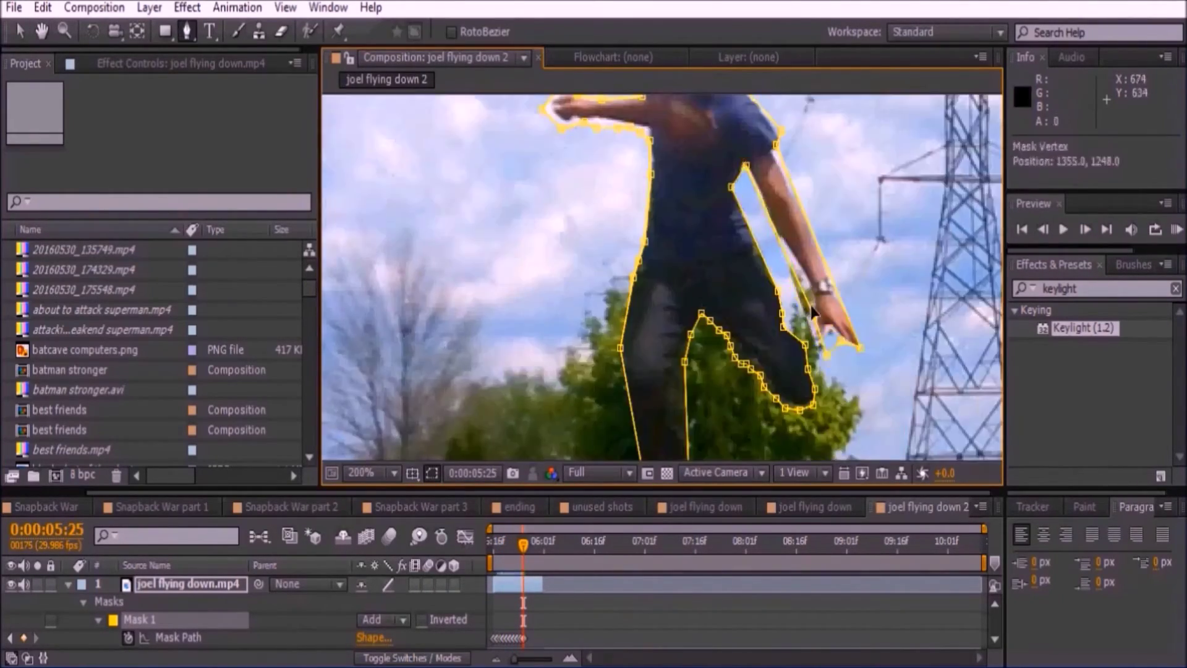
- Refit the mask to the actor's outline at 0:00:05:26 and 0:00:05:27
key("Page_Down")
left_click_drag(785, 414, 834, 186)
key("Page_Down")
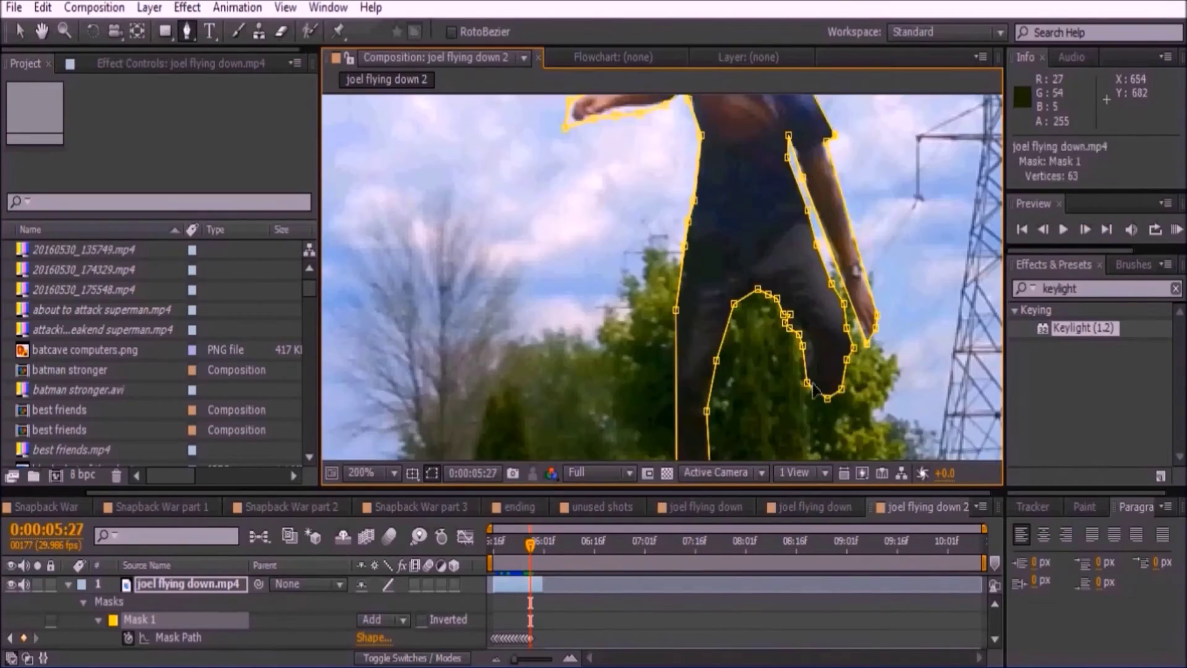
- Reshape the mask around the landing actor on the remaining frames from 0:00:05:28 to the end of the clip
key("Page_Down")
left_click_drag(835, 279, 791, 124)
left_click_drag(667, 321, 647, 339)
left_click_drag(890, 136, 869, 331)
left_click_drag(859, 185, 890, 349)
left_click_drag(766, 210, 717, 142)
key("Page_Down")
left_click_drag(717, 395, 642, 136)
left_click_drag(500, 377, 520, 415)
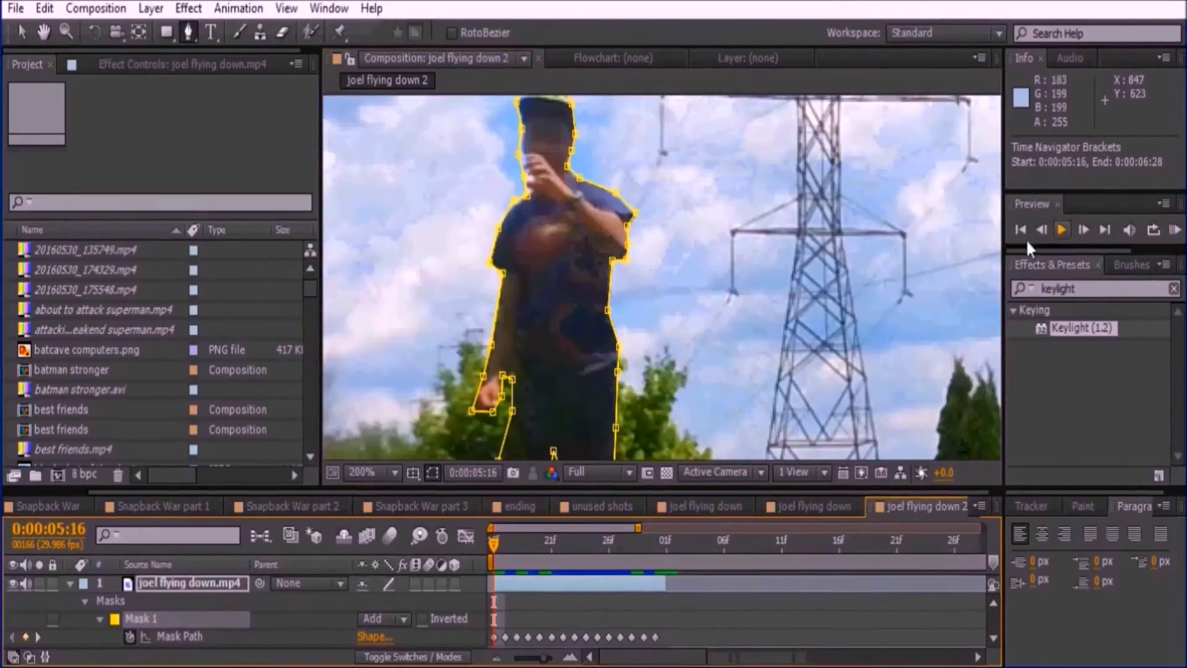
- Undo the stray new path and preview the masked jump from the start of the composition
key("ctrl+z")
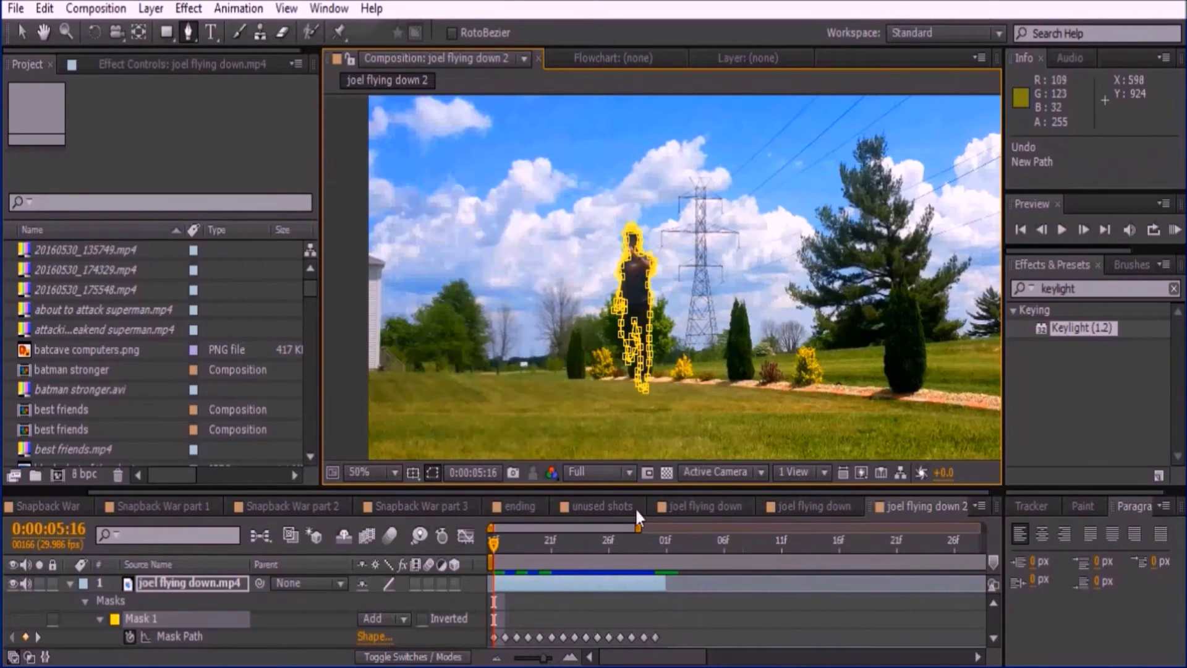
left_click(1062, 229)
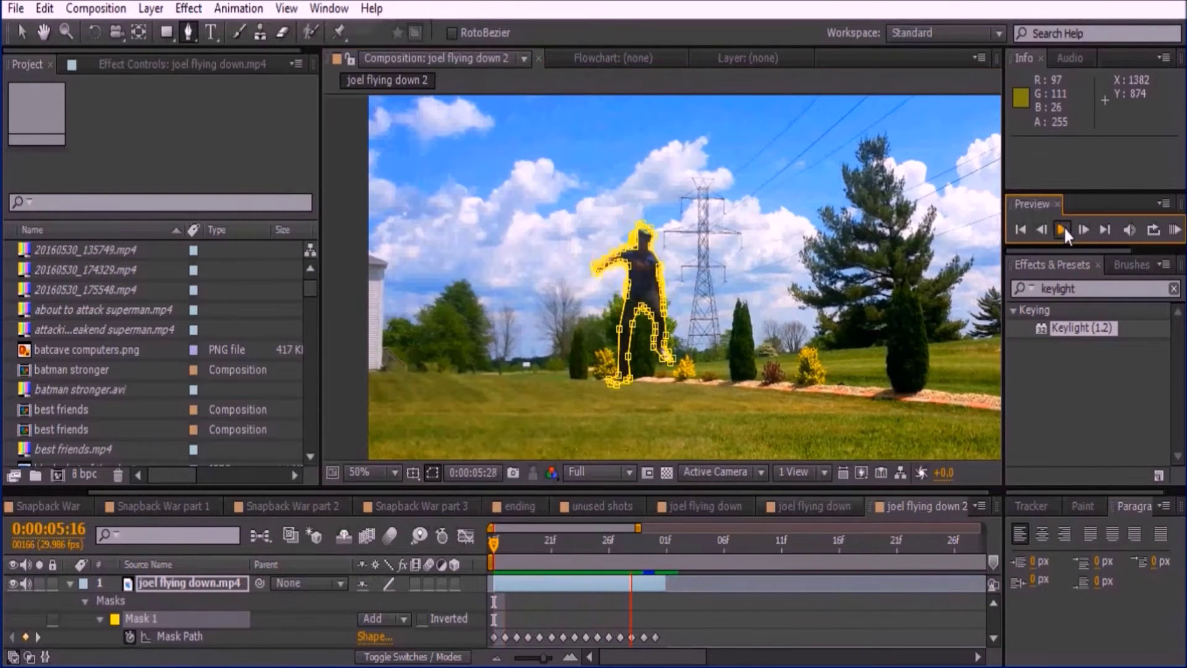
left_click(1062, 229)
left_click_drag(609, 550, 494, 555)
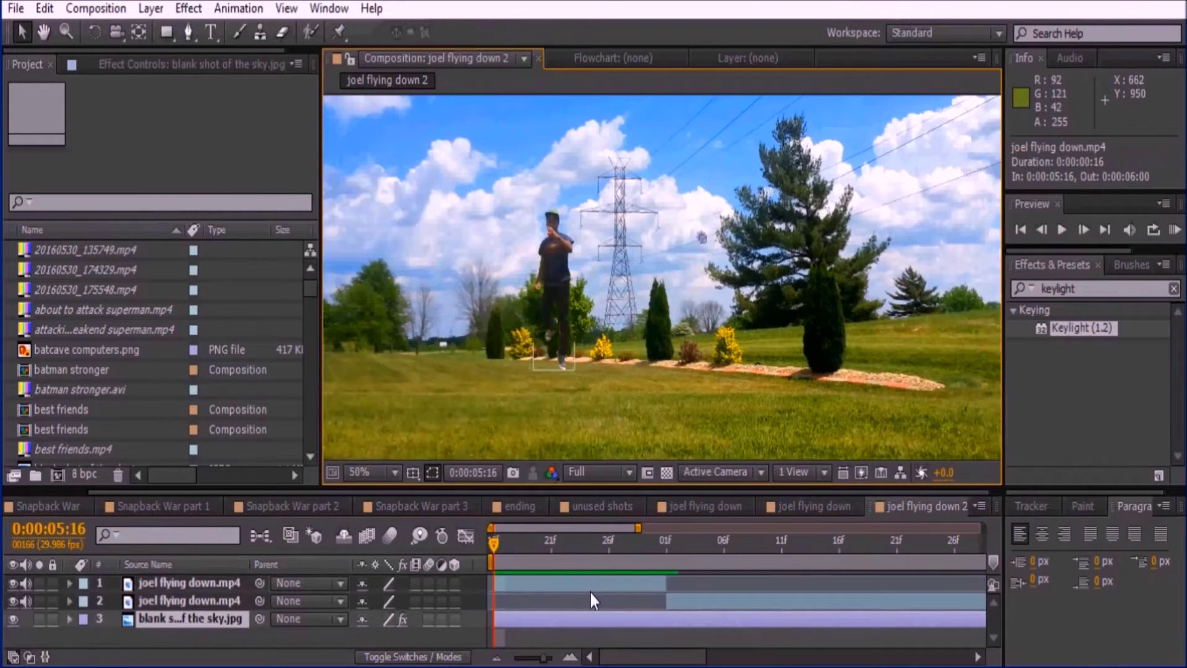
- Set position and scale keyframes on the masked actor layer at 0:00:06:00
left_click(591, 592)
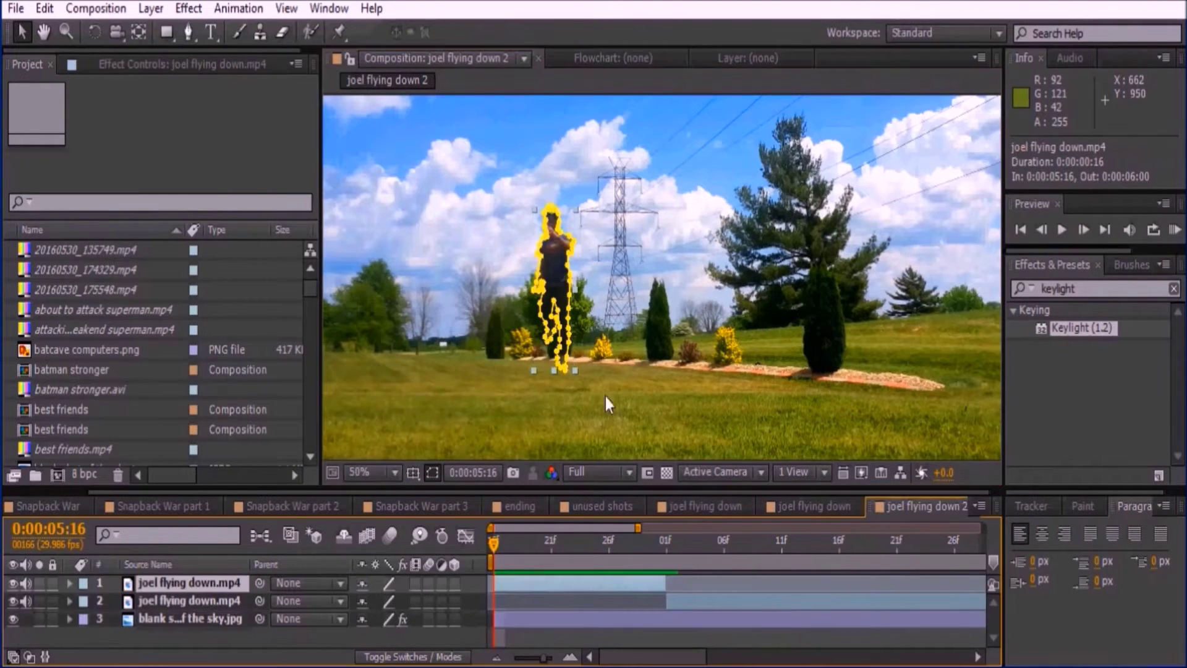
left_click_drag(558, 555, 666, 554)
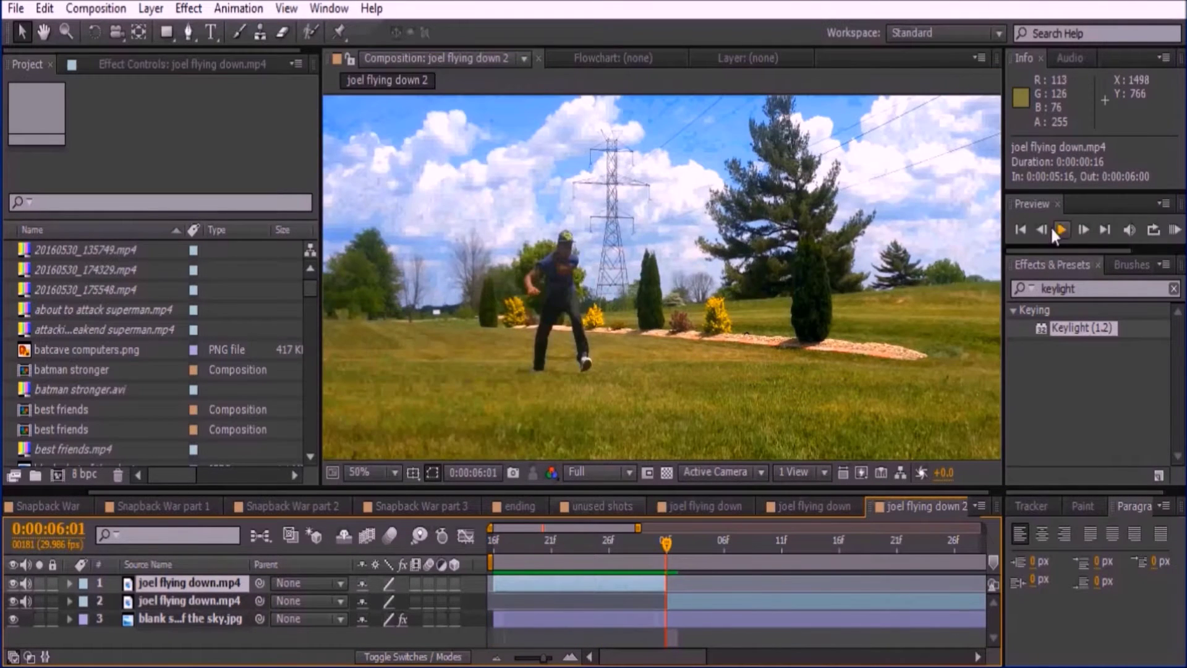
key("Page_Up")
key("p")
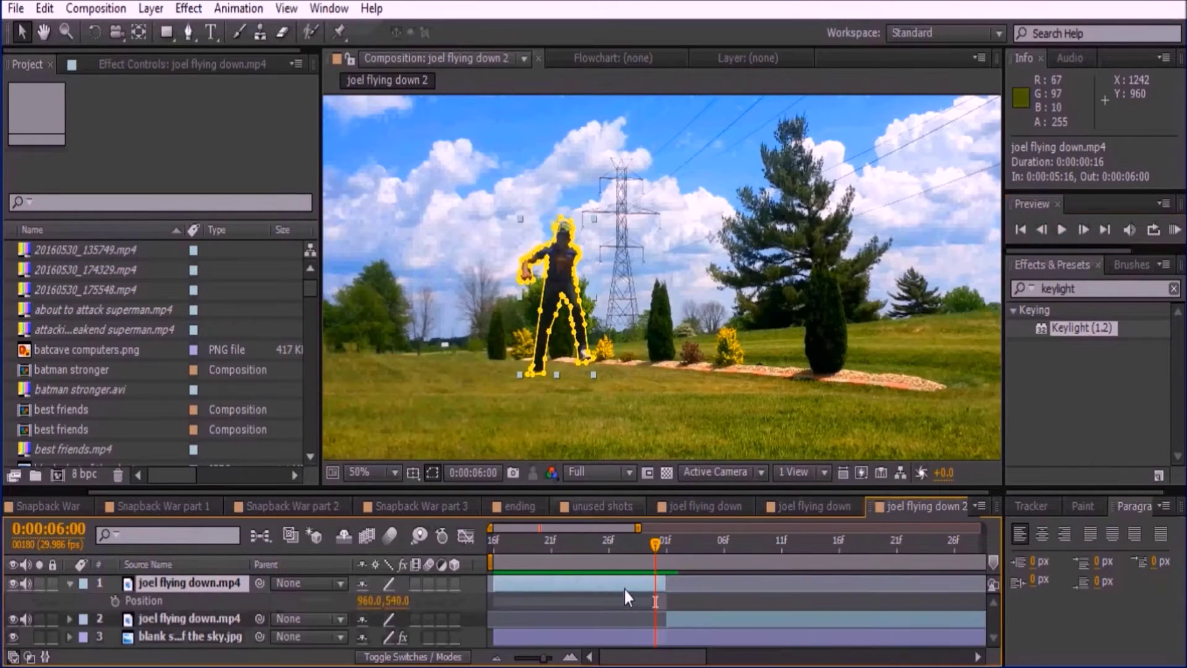
key("s")
left_click(115, 601)
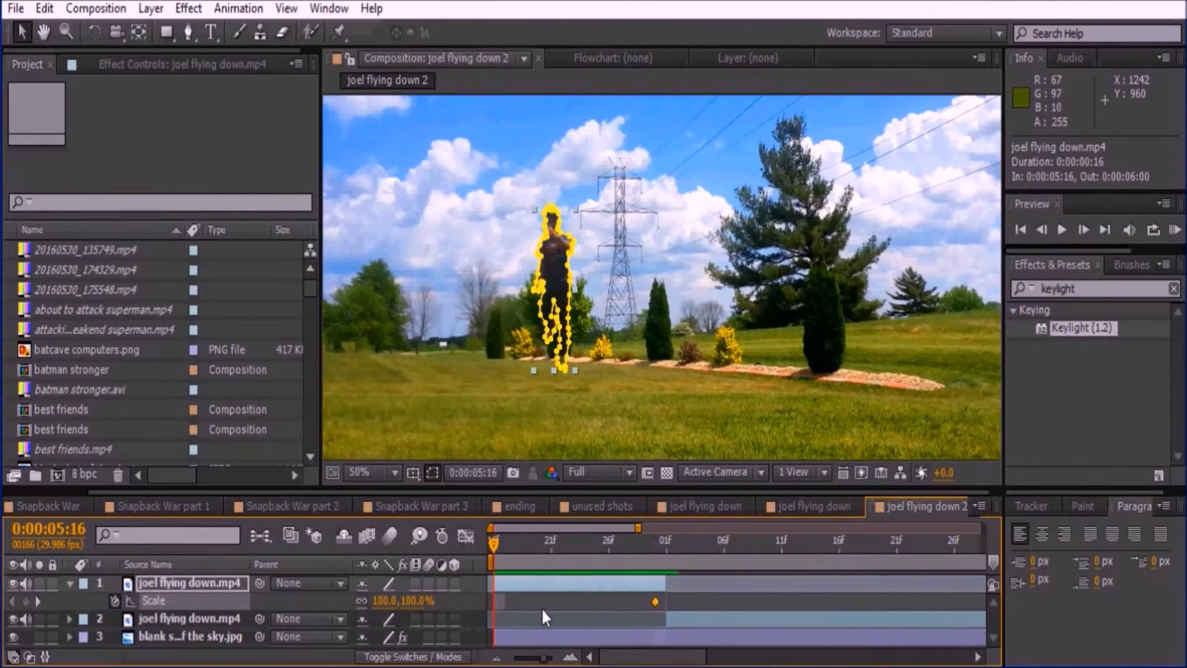
- At 0:00:05:16, move the masked actor up out of the frame to position 498, -240
left_click(387, 471)
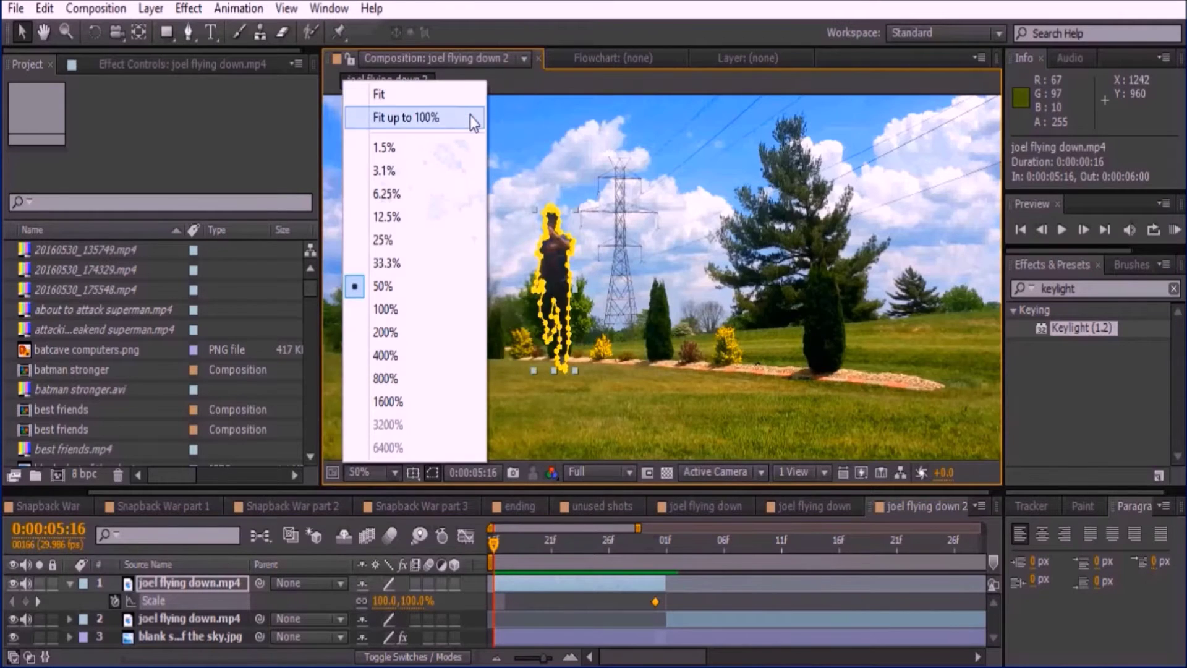
left_click(470, 116)
left_click(603, 472)
left_click(606, 569)
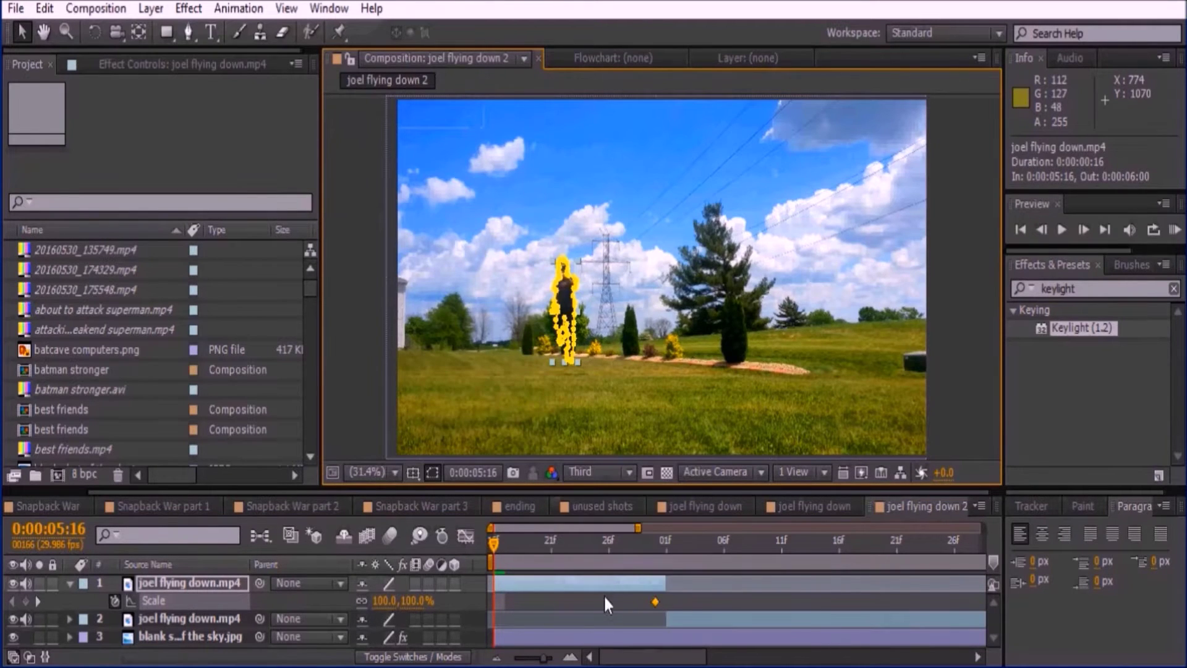
left_click(603, 594)
left_click(372, 472)
left_click(377, 247)
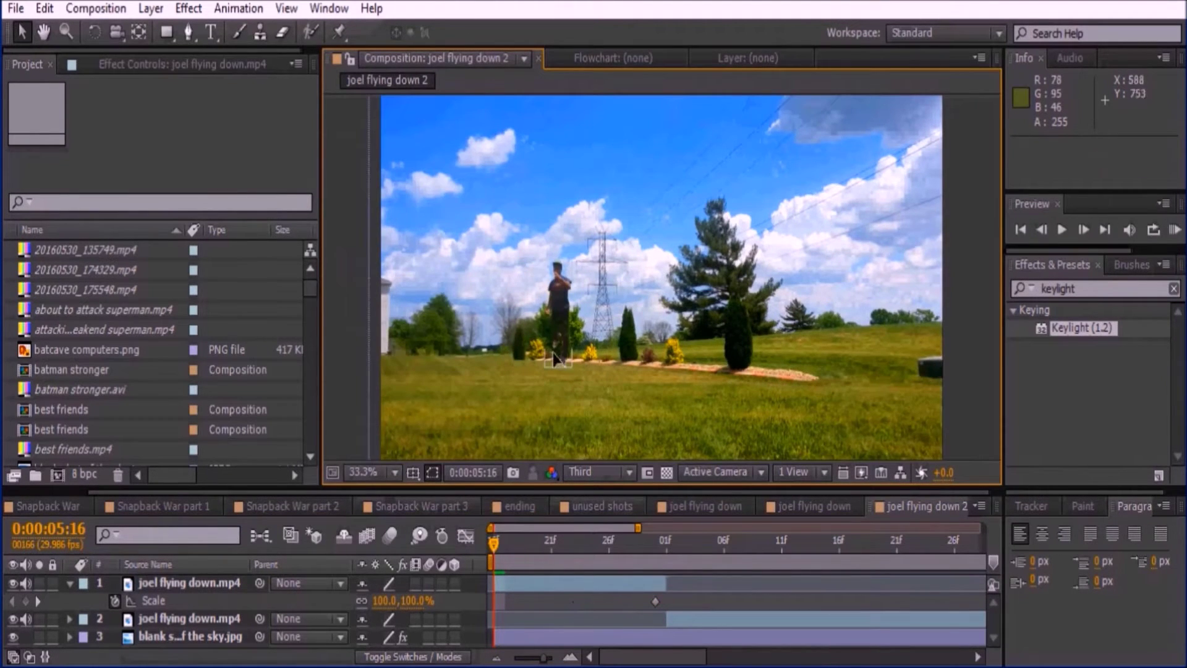
mouse_move(555, 358)
left_mouse_down()
mouse_move(465, 127)
mouse_move(422, 104)
left_mouse_up()
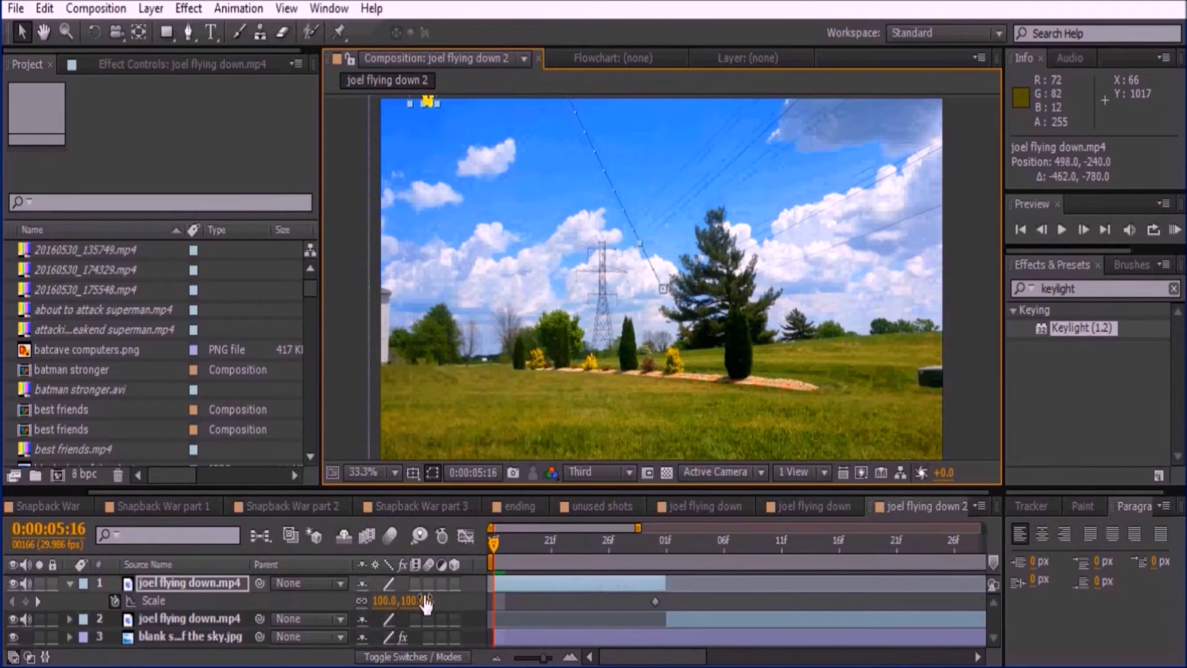
- Scale the masked actor layer to 54% at 0:00:05:16 and adjust its off-frame position to 411, -147
left_click(384, 600)
type("54")
key("Return")
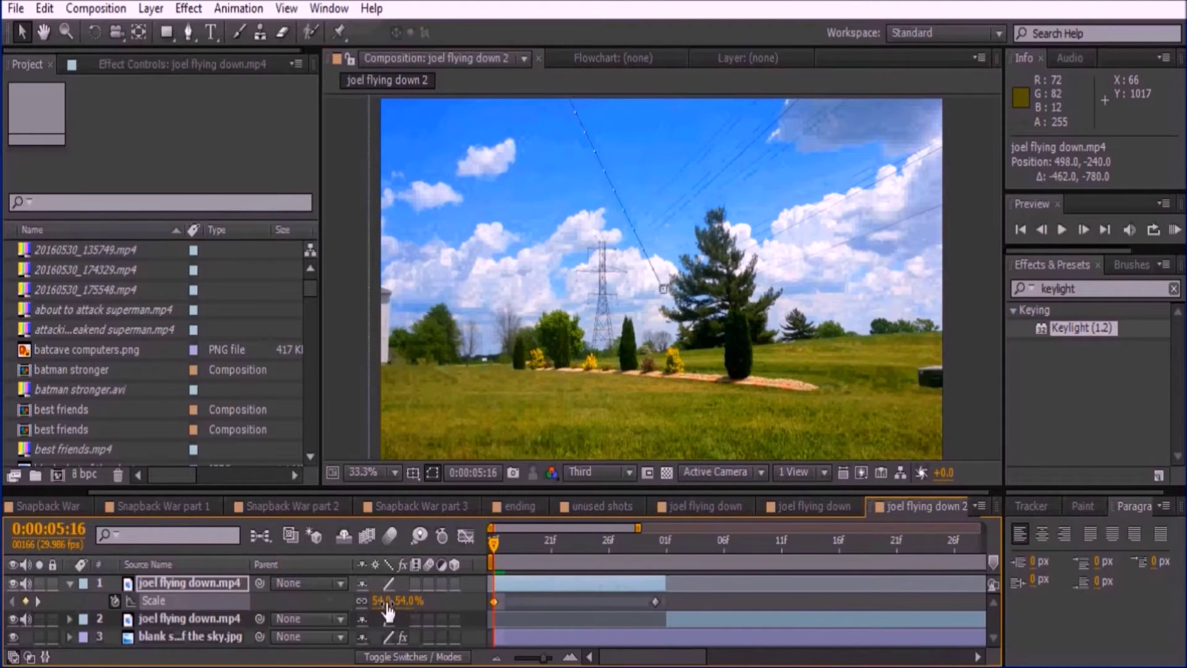
key("h")
left_click_drag(455, 223, 505, 348)
key("v")
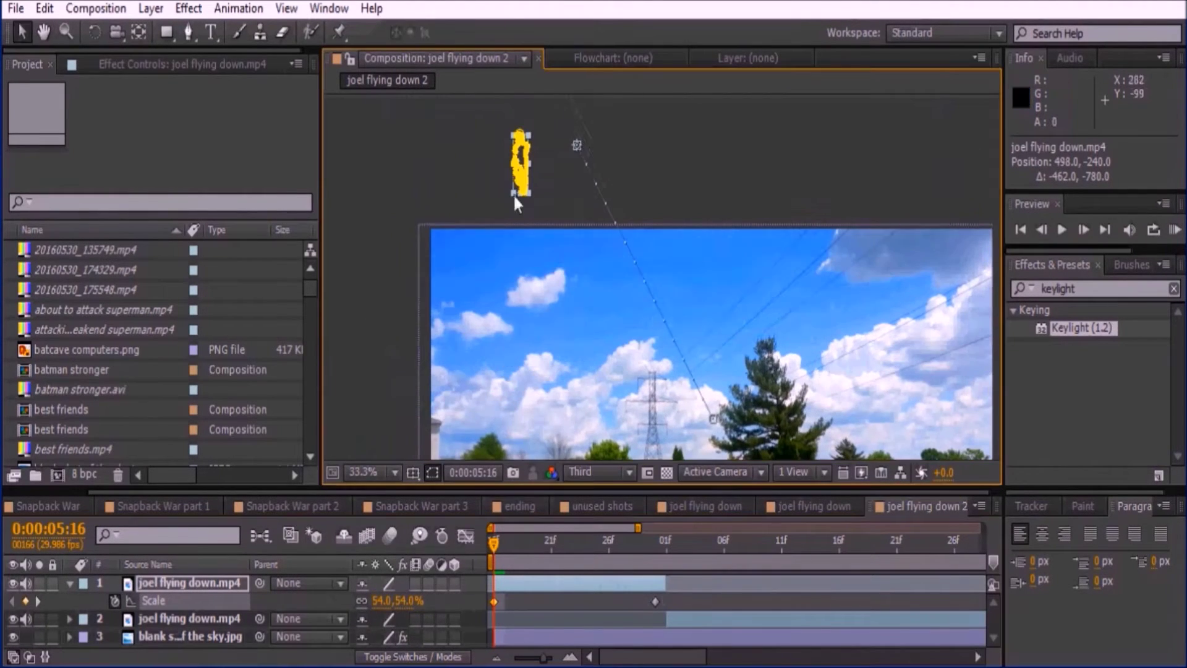
left_click_drag(513, 194, 497, 205)
left_click(389, 472)
left_click(458, 117)
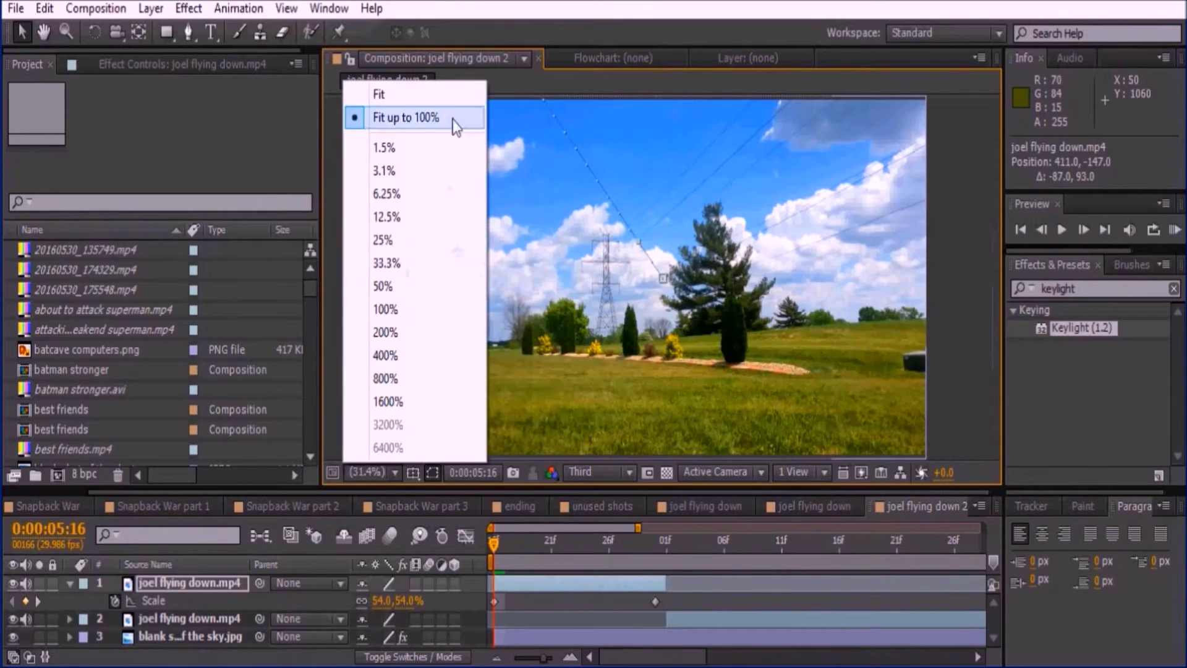
- Preview the flying descent and scrub back to the airborne actor at 0:00:05:25
left_click(1060, 230)
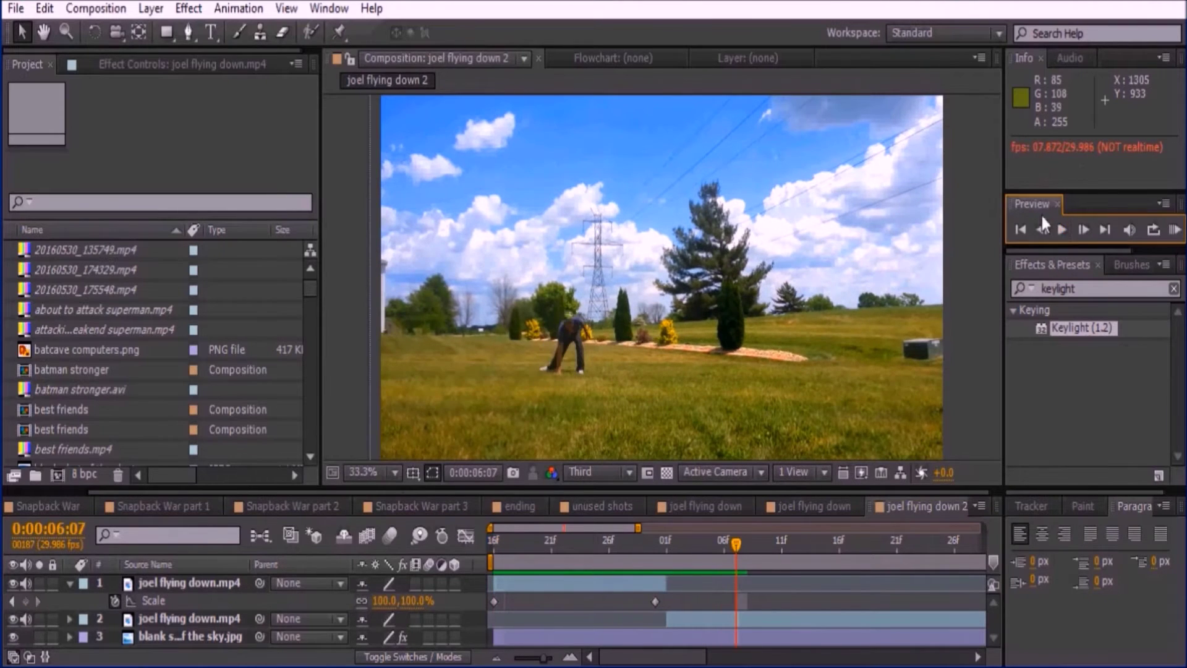
left_click(690, 543)
left_click_drag(629, 567, 598, 559)
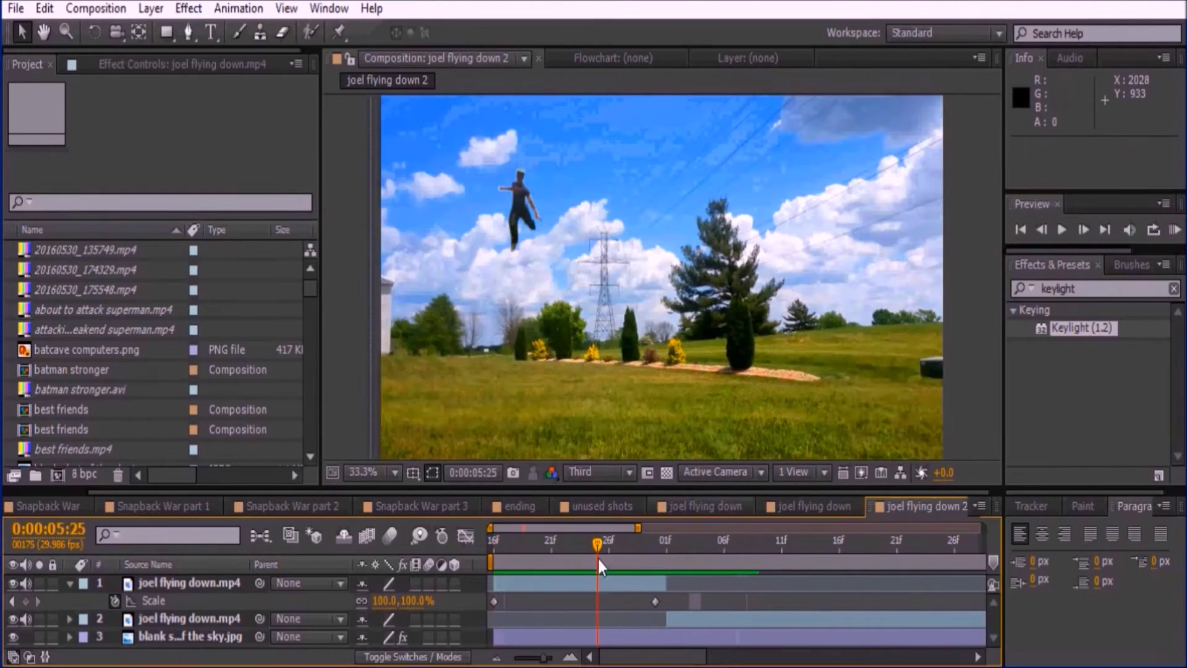
- Enable motion blur for the masked actor layer and the composition, and preview the descent from 0:00:05:16
left_click(567, 583)
left_click(428, 583)
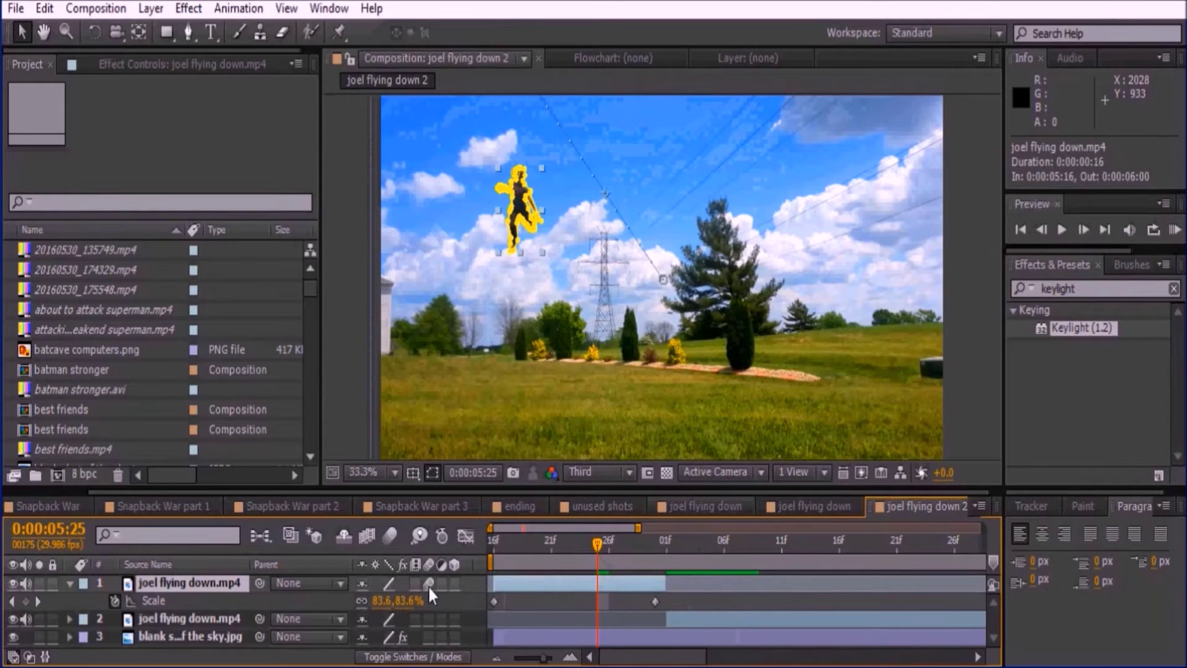
left_click(389, 537)
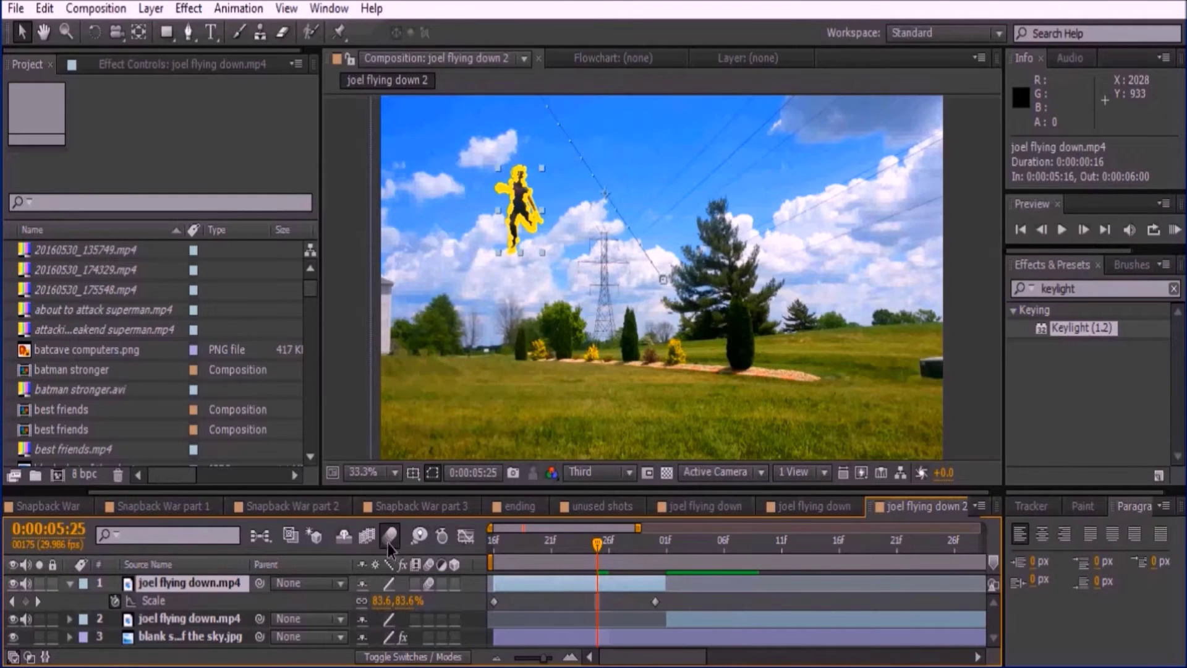
left_click(514, 599)
left_click_drag(505, 549, 493, 560)
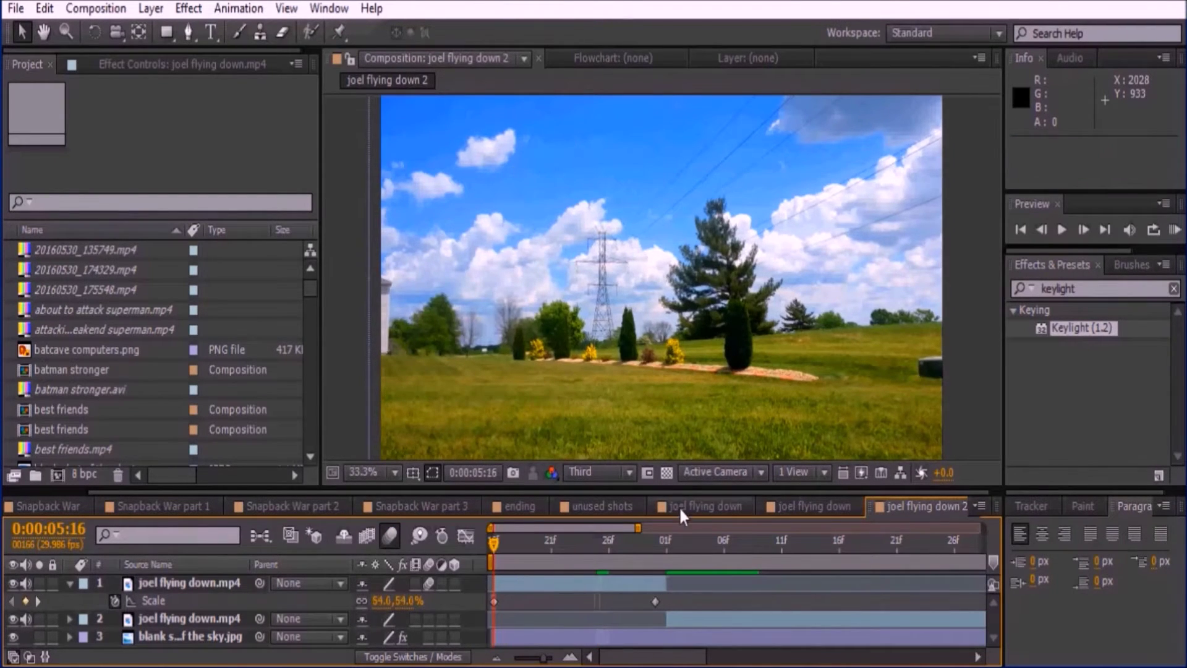
left_click(1174, 230)
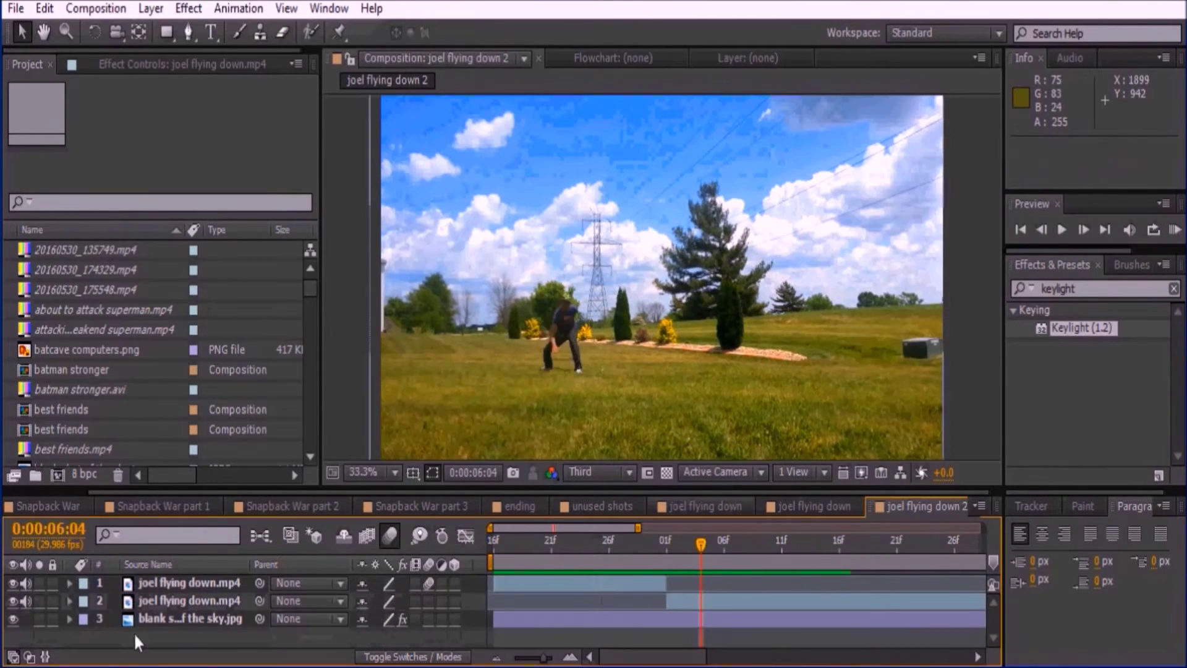
- Pre-compose all three layers into a new composition named Flying down
key("ctrl+a")
right_click(179, 617)
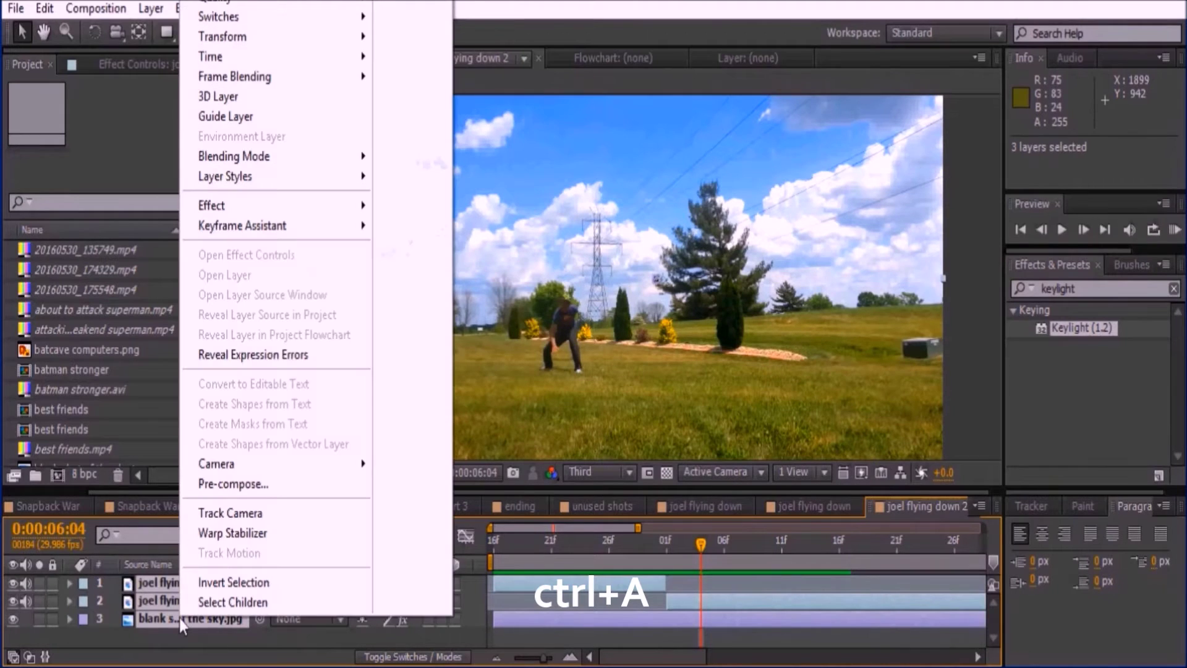
left_click(257, 486)
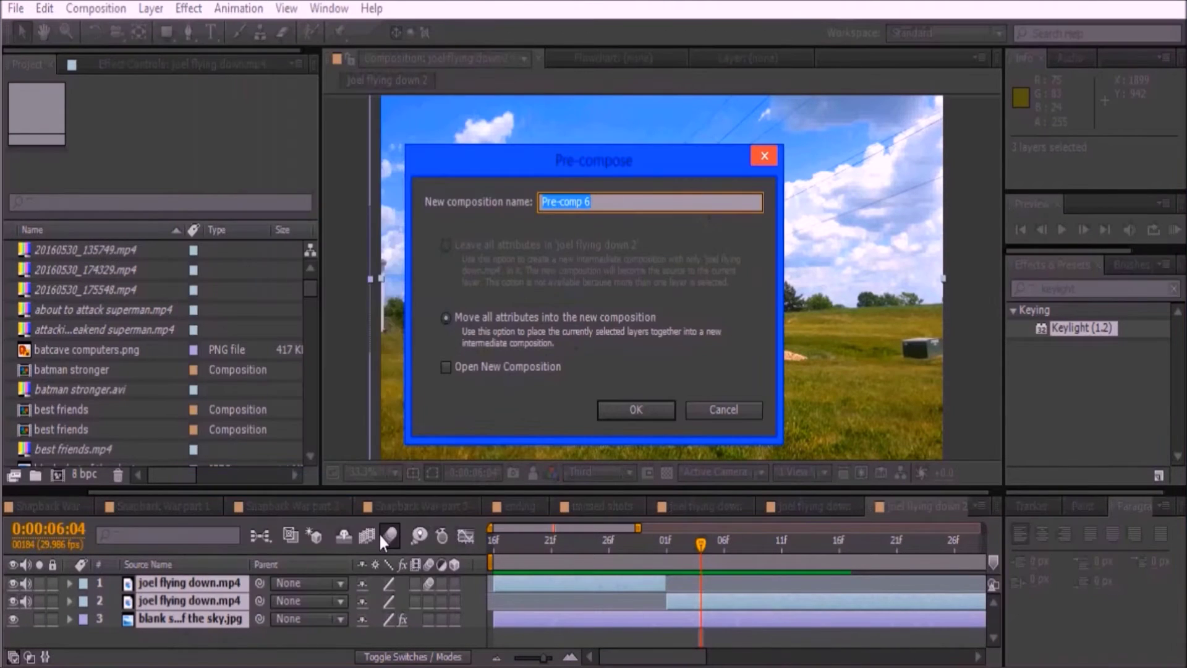
key("Return")
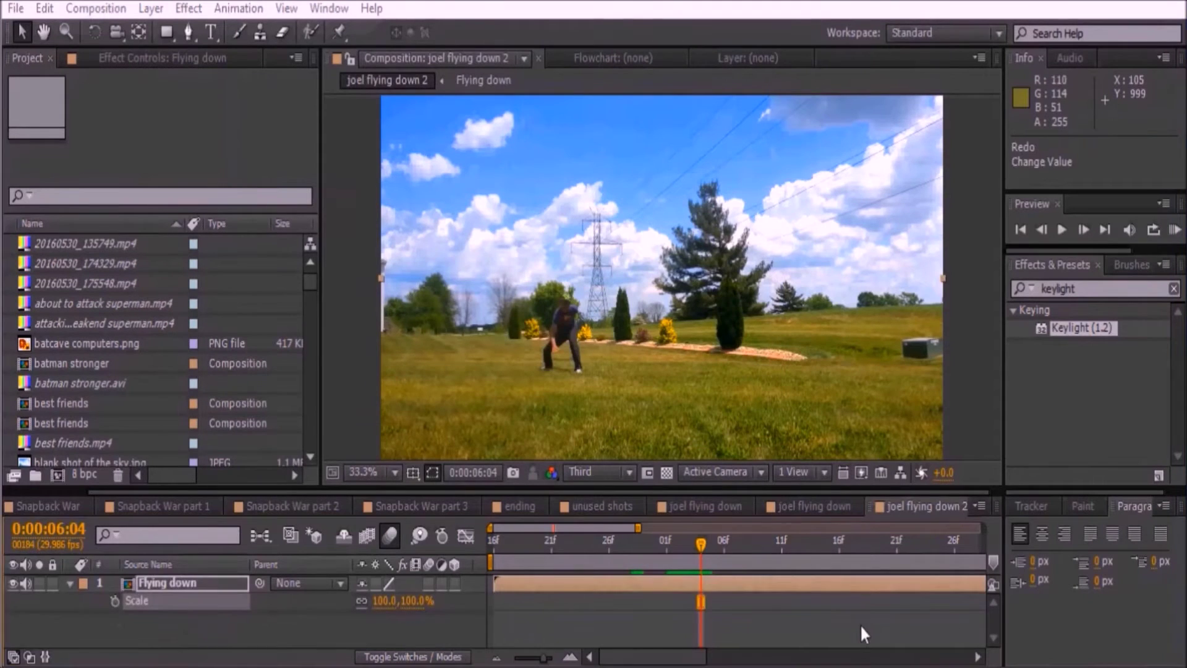
left_click(859, 624)
key("s")
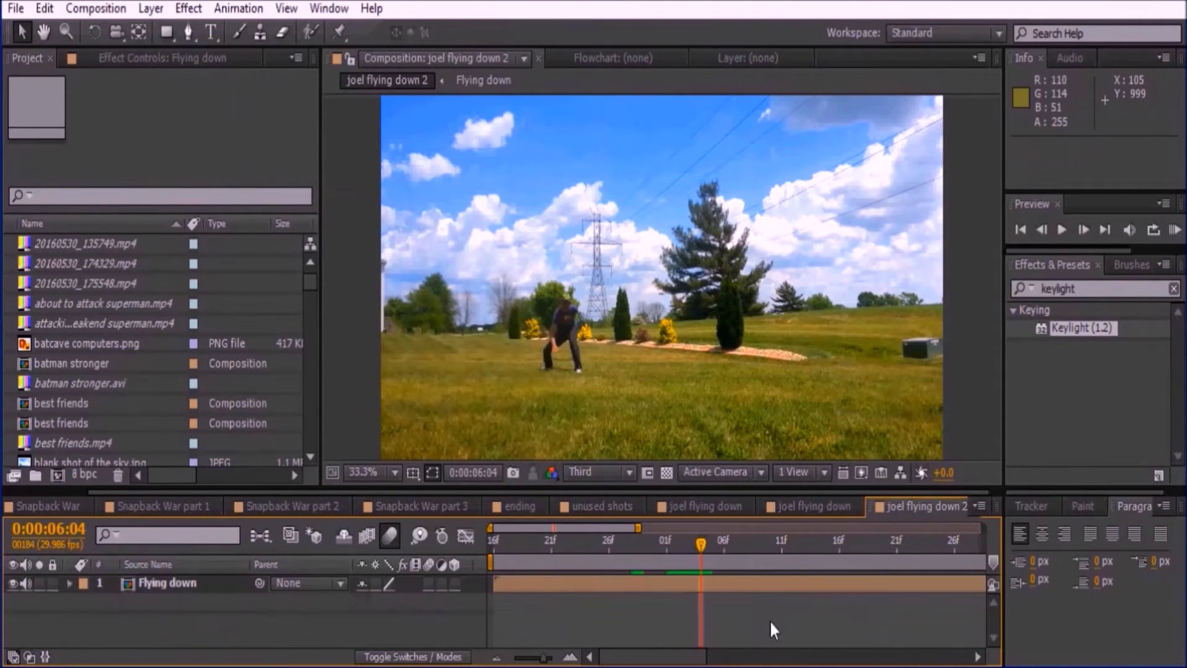
- Find the landing at 0:00:06:03 and set scale and position keyframes there on the Flying down layer
left_click(735, 583)
key("space")
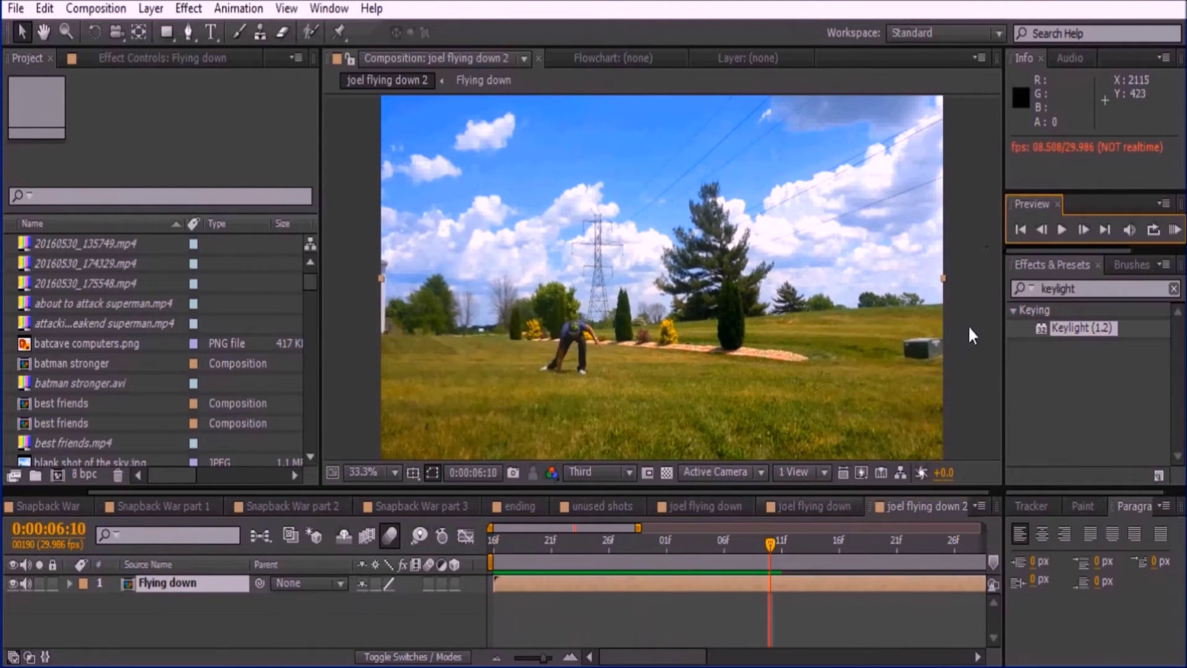
left_click(1041, 229)
left_click(1040, 230)
left_click(1041, 229)
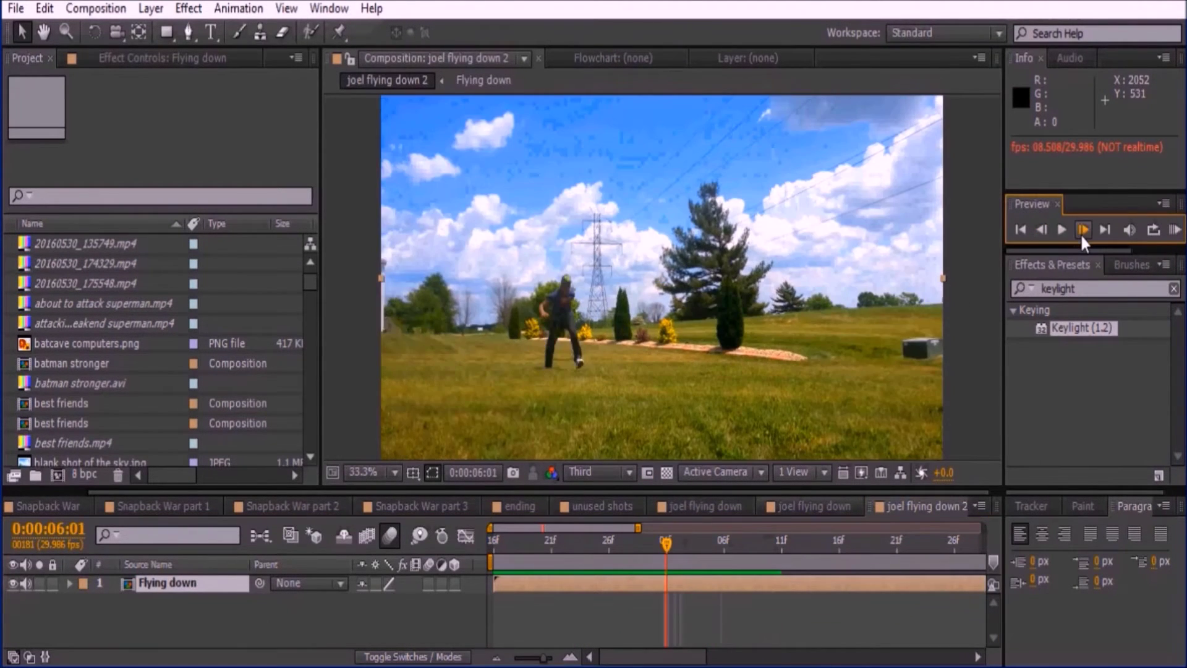
left_click(1081, 233)
left_click(1081, 234)
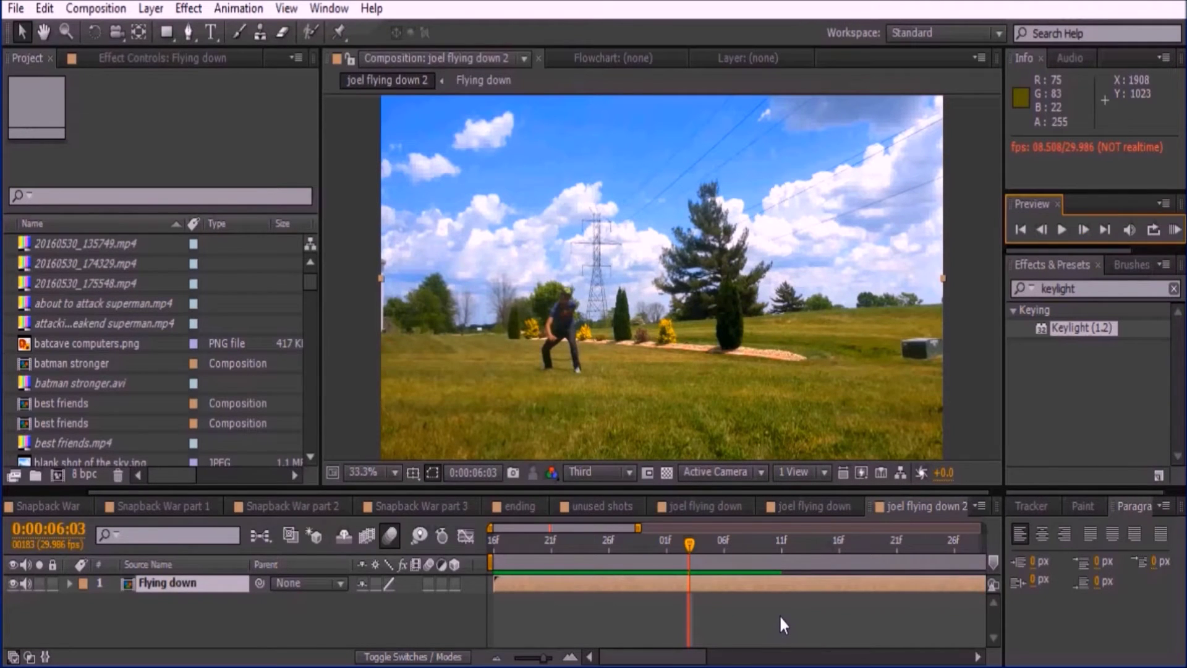
key("s")
left_click(114, 600)
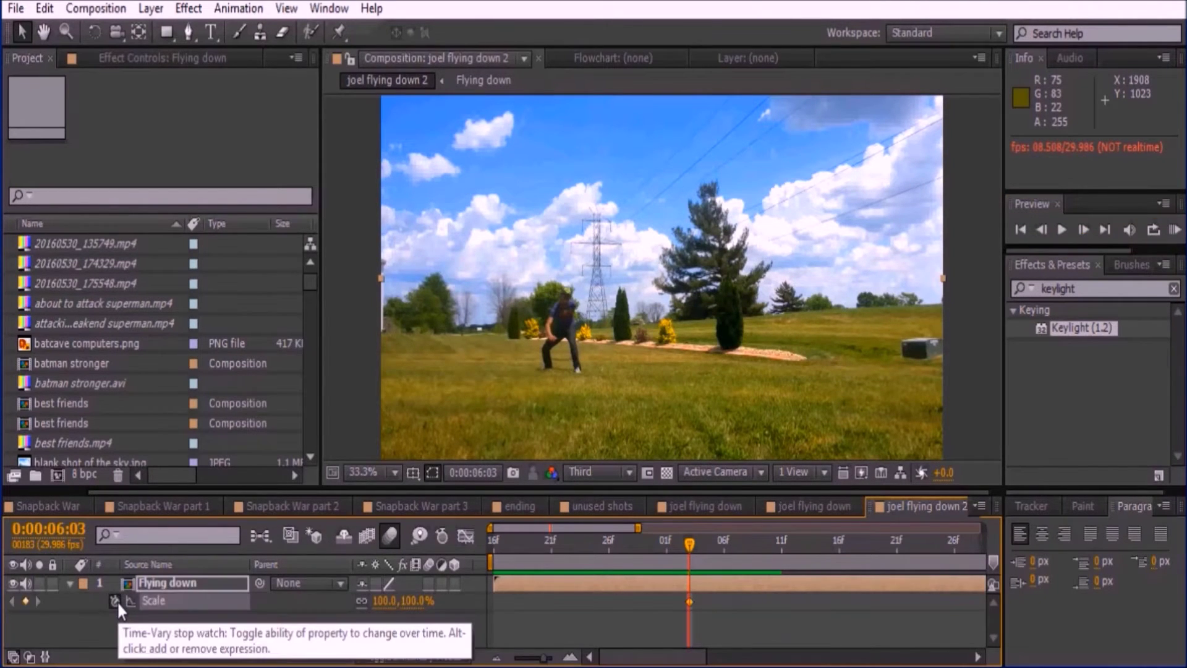
key("alt+shift+p")
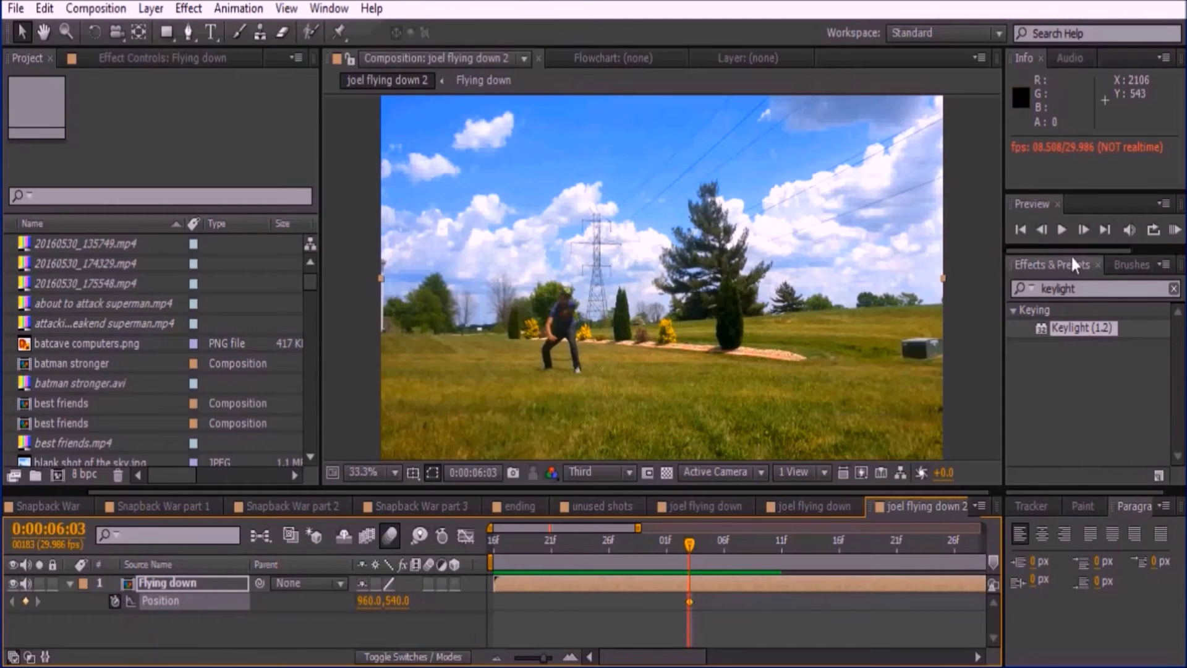
- Add position and scale keyframes to the Flying down layer at 0:00:05:28
left_click(1039, 238)
left_click(1039, 238)
left_click(1039, 239)
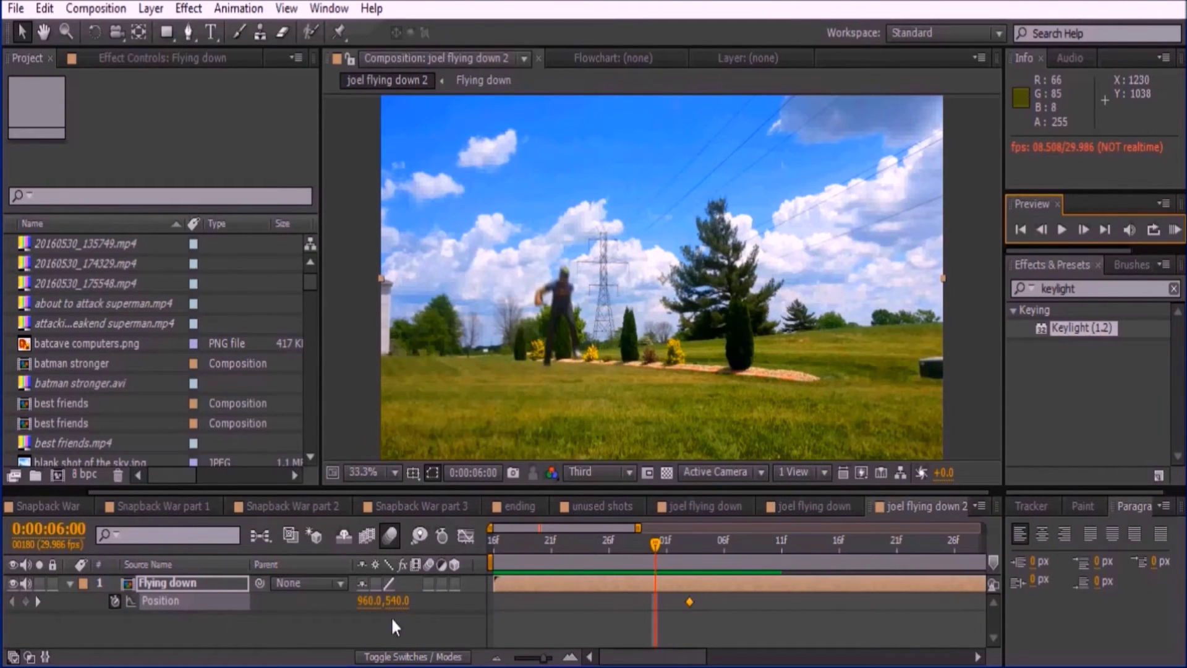
left_click(1047, 232)
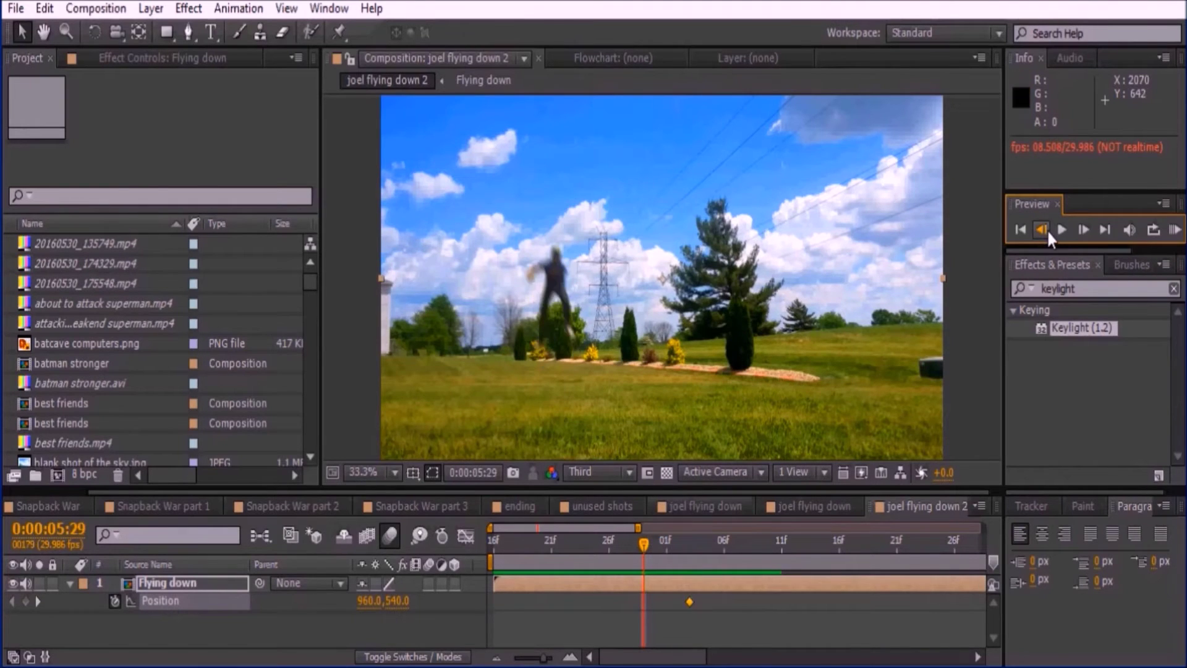
left_click(1047, 232)
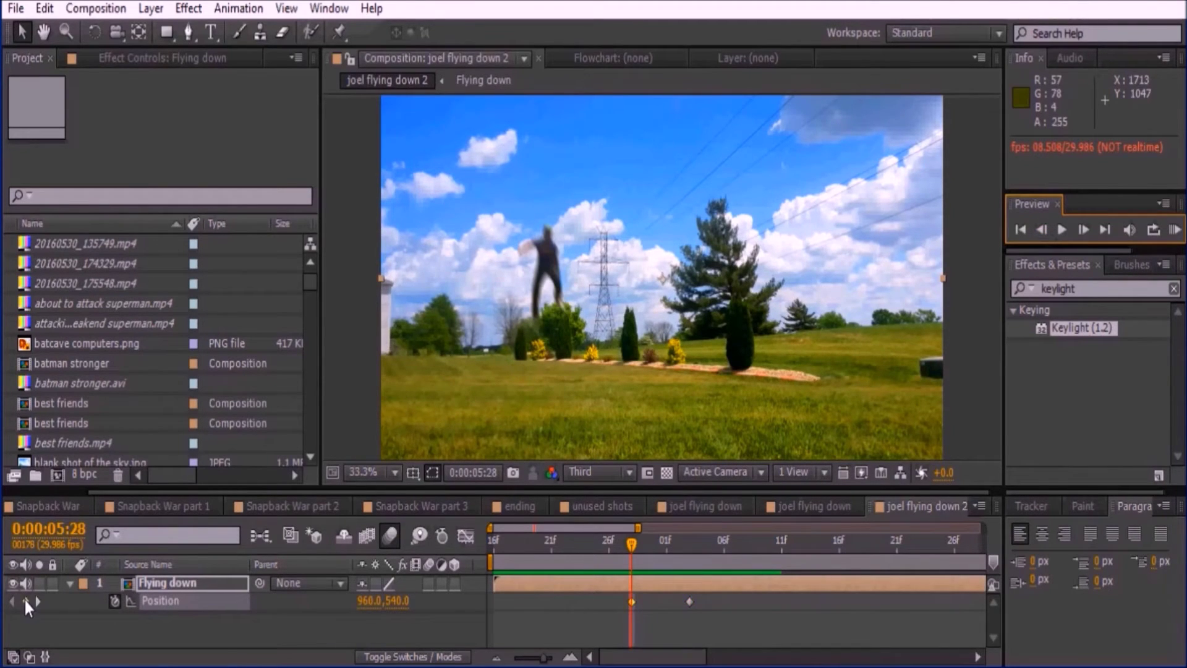
key("s")
- At 0:00:06:03, scale the Flying down layer to 295% and move it to about 1815, 123 to frame the actor
left_click(1083, 231)
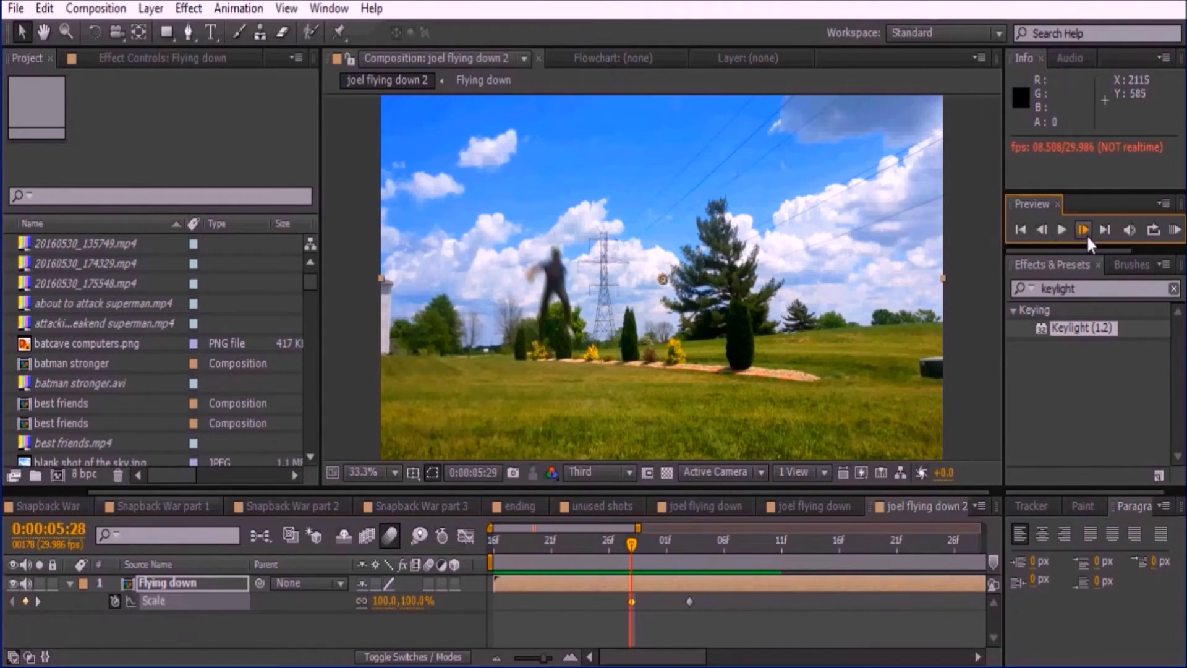
left_click(1084, 233)
left_click(1084, 233)
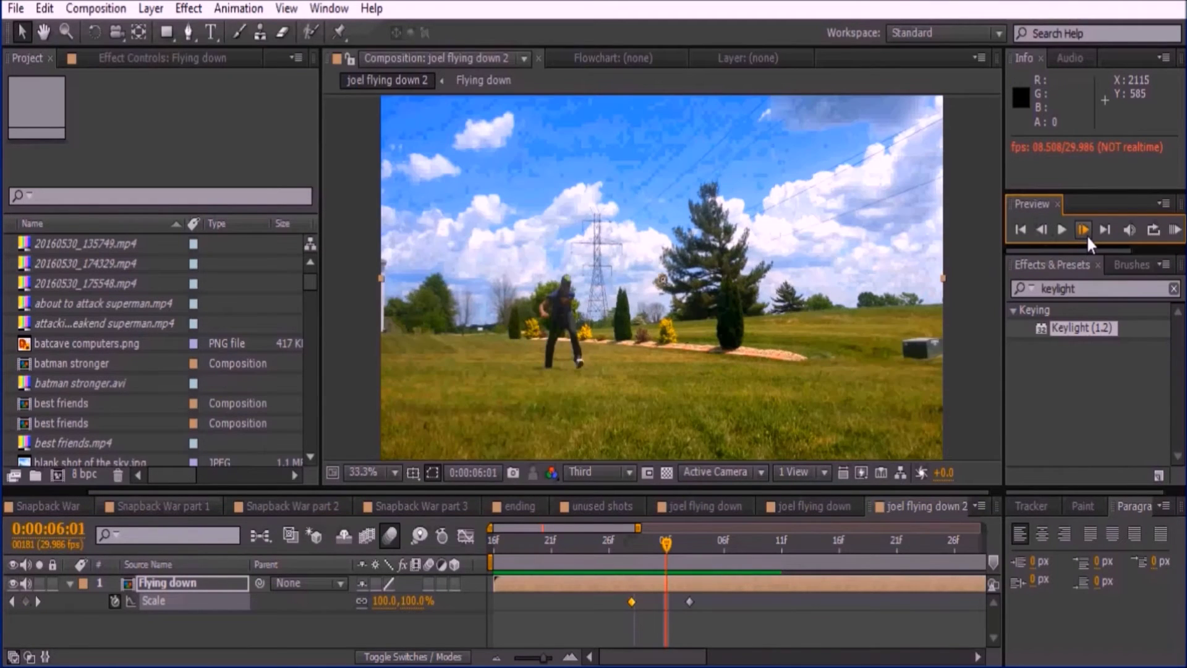
left_click(1084, 232)
left_click(1084, 233)
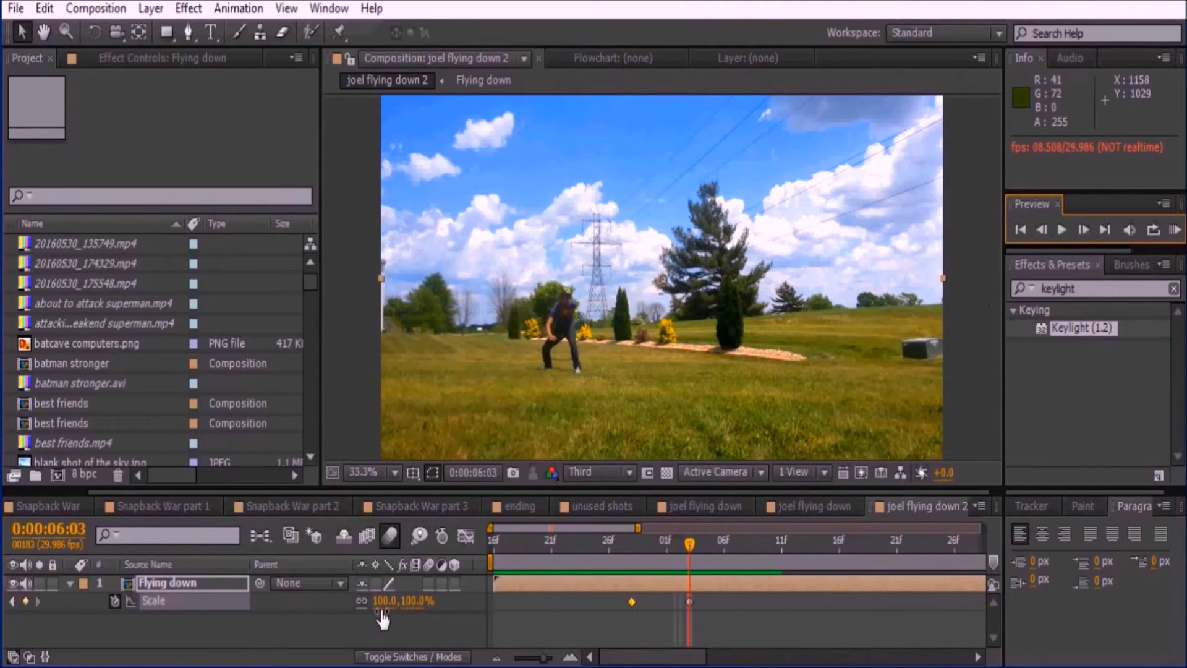
left_click_drag(431, 607, 423, 603)
left_click_drag(458, 362, 701, 224)
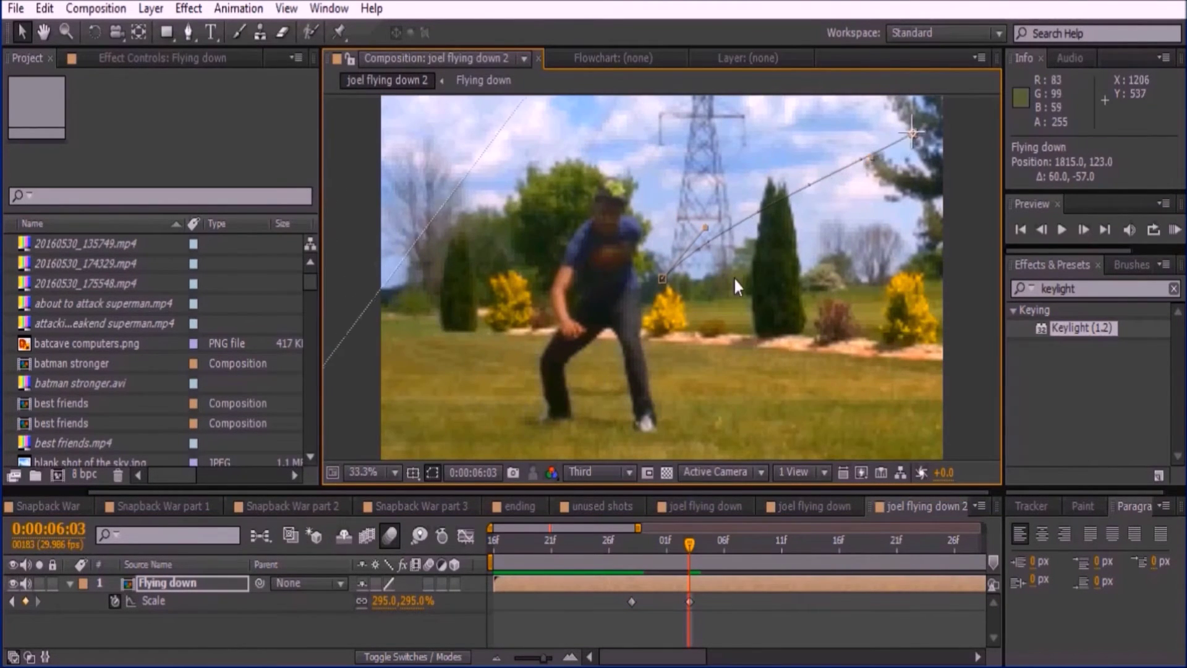
- Shift the enlarged shot to position 1836, 90, enable motion blur on the Flying down layer, and check 0:00:06:01
left_click(699, 466)
left_click(752, 596)
left_click_drag(686, 387, 692, 378)
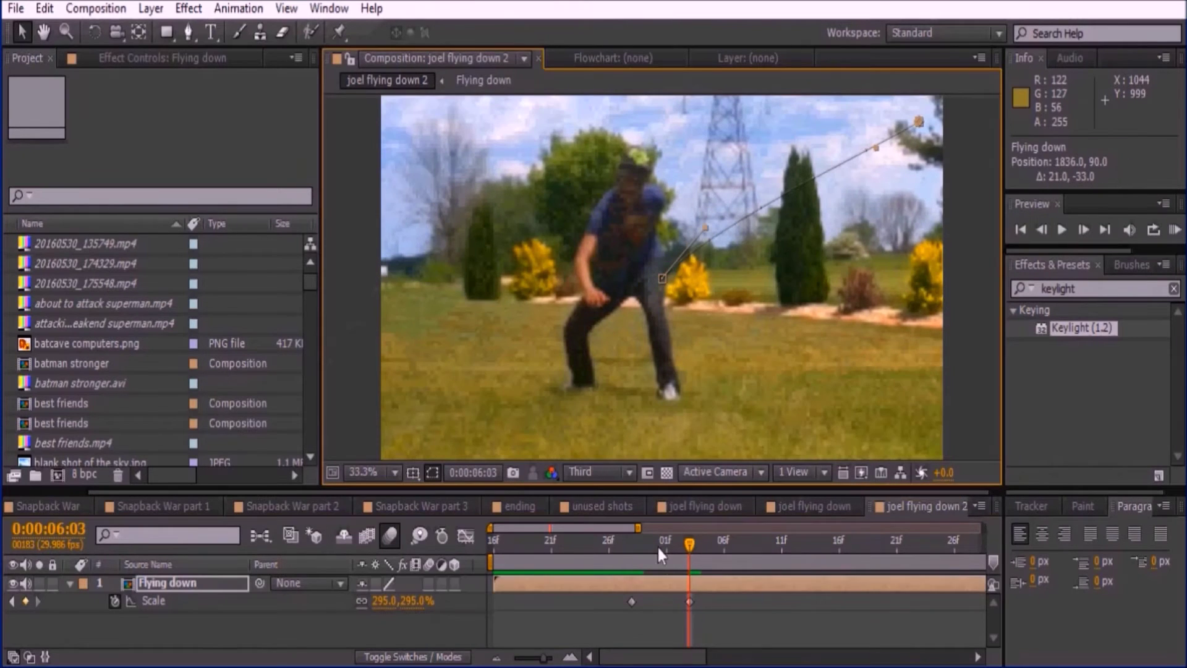
left_click(667, 545)
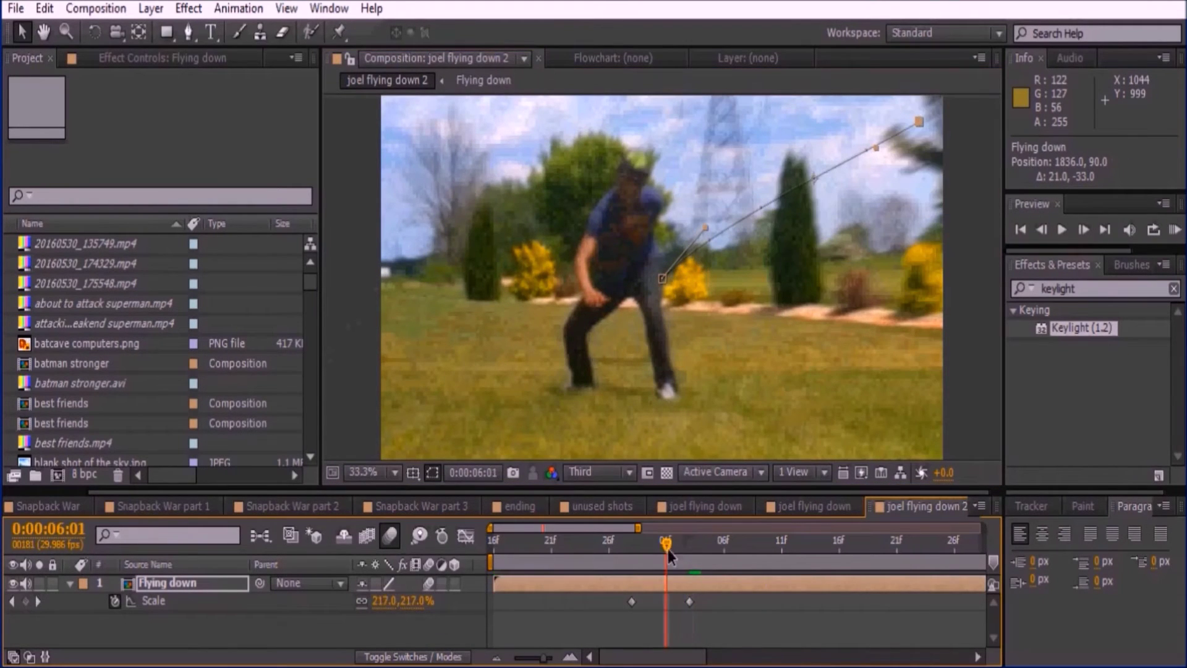
- Preview the landing zoom from the start and add scale and position keyframes to the Flying down layer at 0:00:06:15
left_click_drag(654, 551, 486, 551)
left_click(1062, 234)
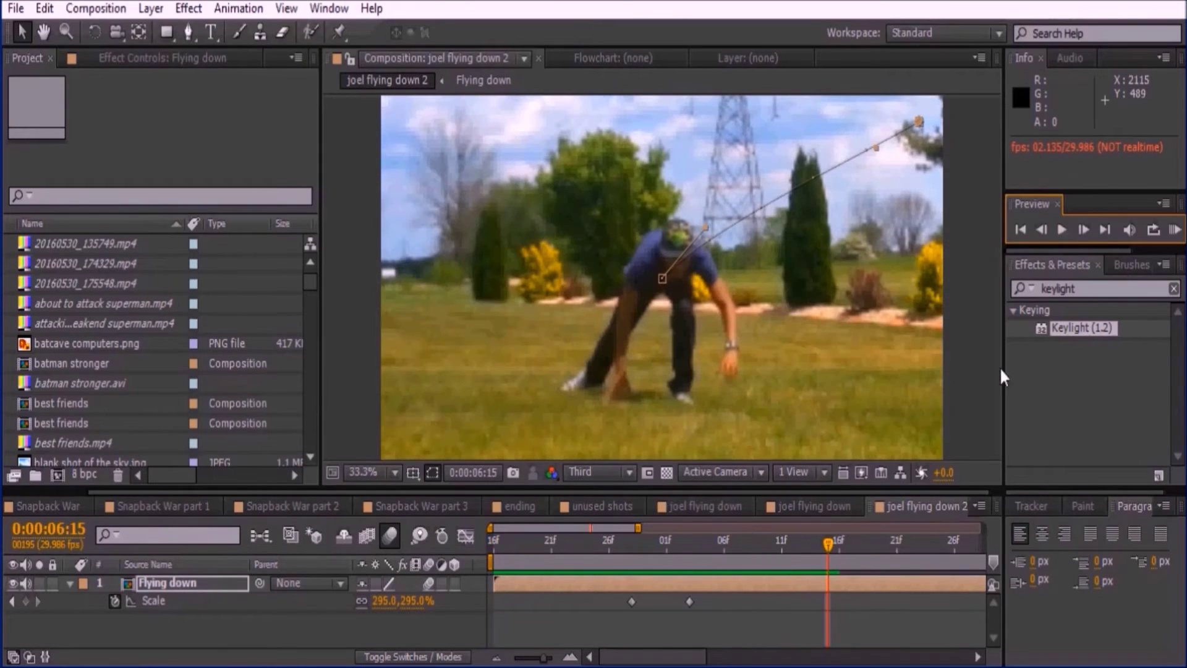
left_click(24, 602)
key("p")
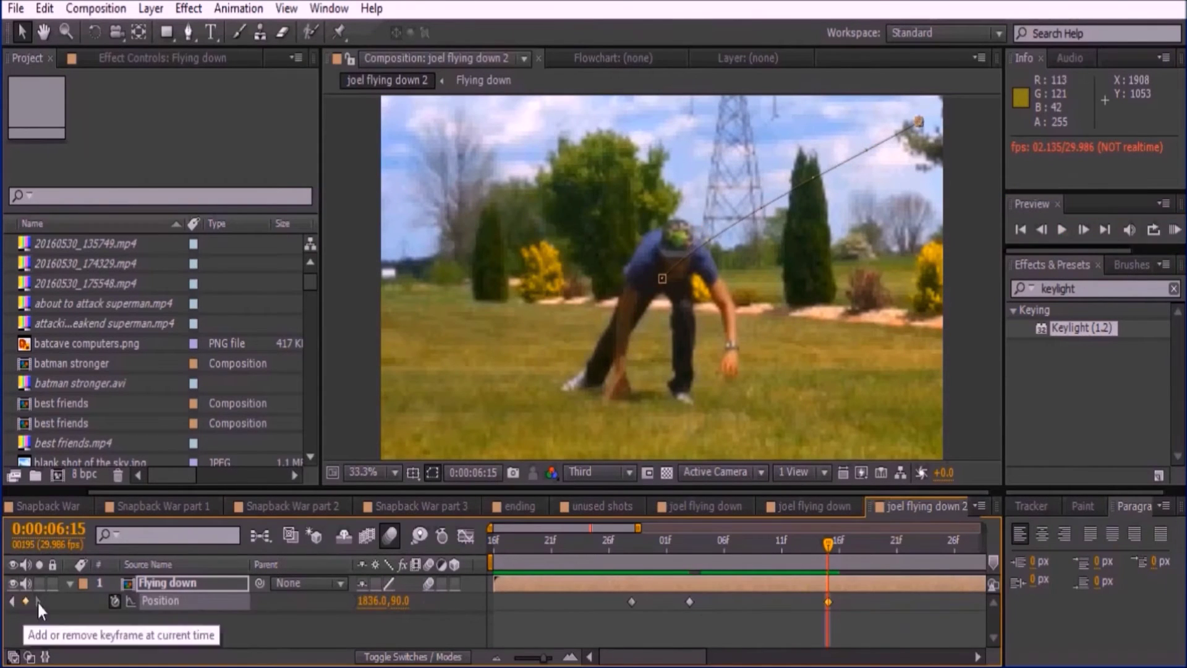
- Play on to 0:00:07:24, scale the Flying down layer to 205% and move it to 1458, 312 to reframe the standing actor
left_click(1061, 231)
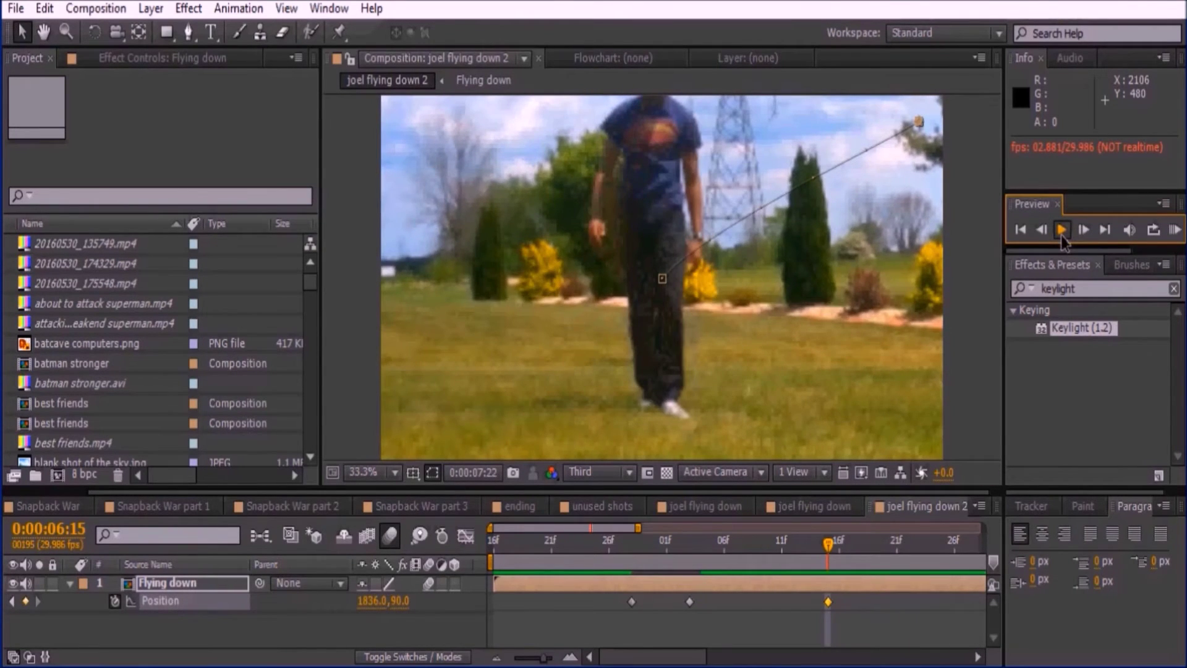
left_click(1061, 236)
key("s")
left_click(365, 607)
left_click_drag(365, 607, 361, 607)
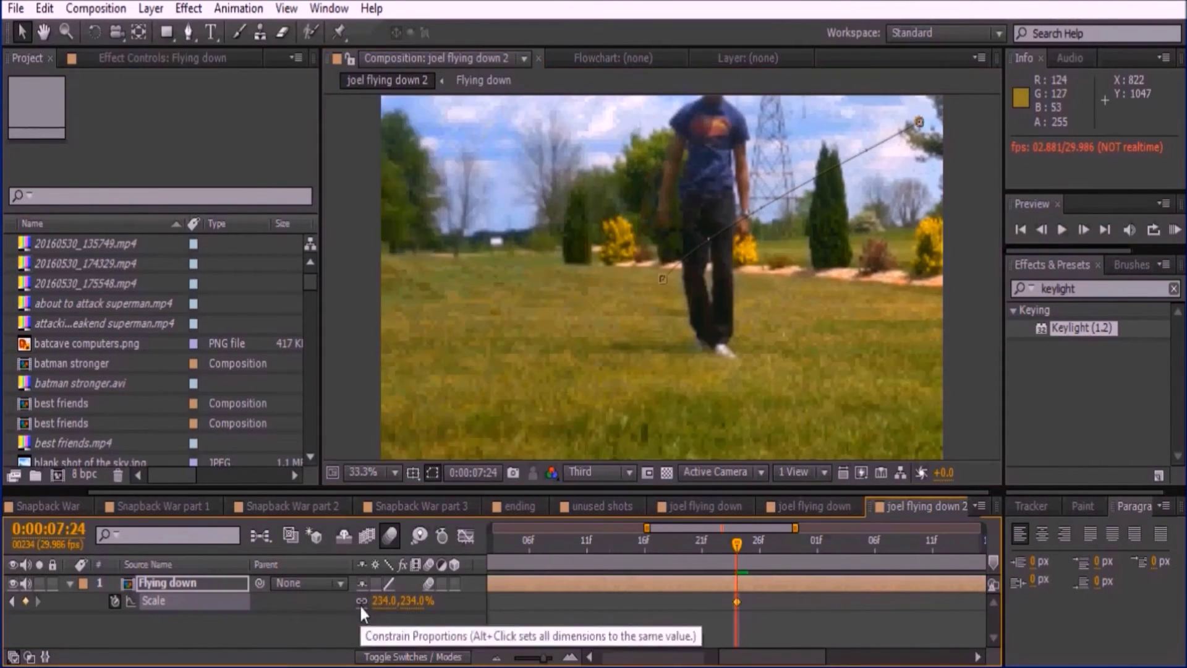
left_click_drag(509, 349, 444, 422)
left_click_drag(676, 337, 630, 347)
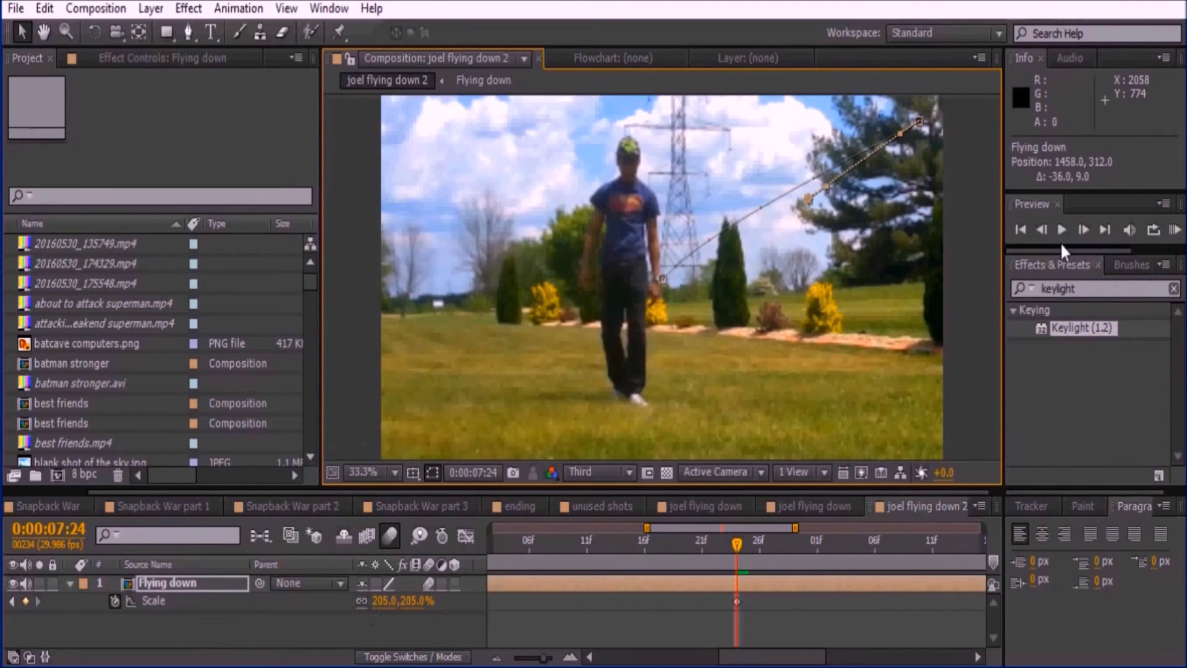
- Fit the whole composition in the timeline and preview the landing zoom and pull-back from 0:00:05:16
left_click_drag(538, 657, 502, 658)
left_click(494, 544)
left_click(1062, 231)
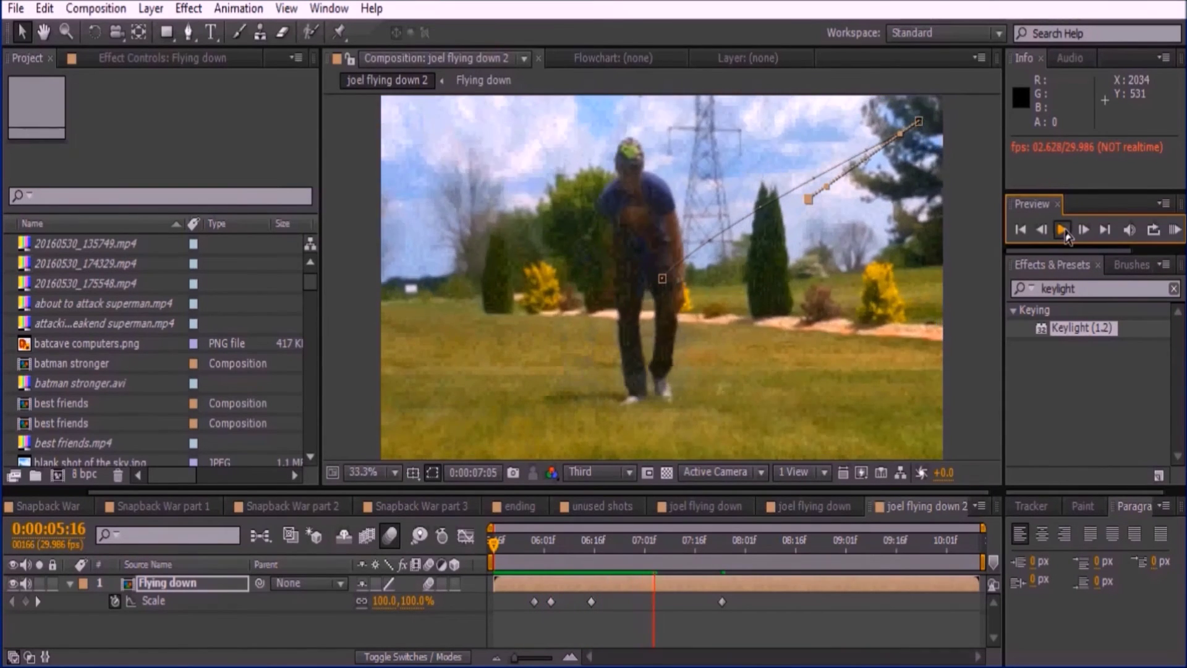
left_click(1062, 230)
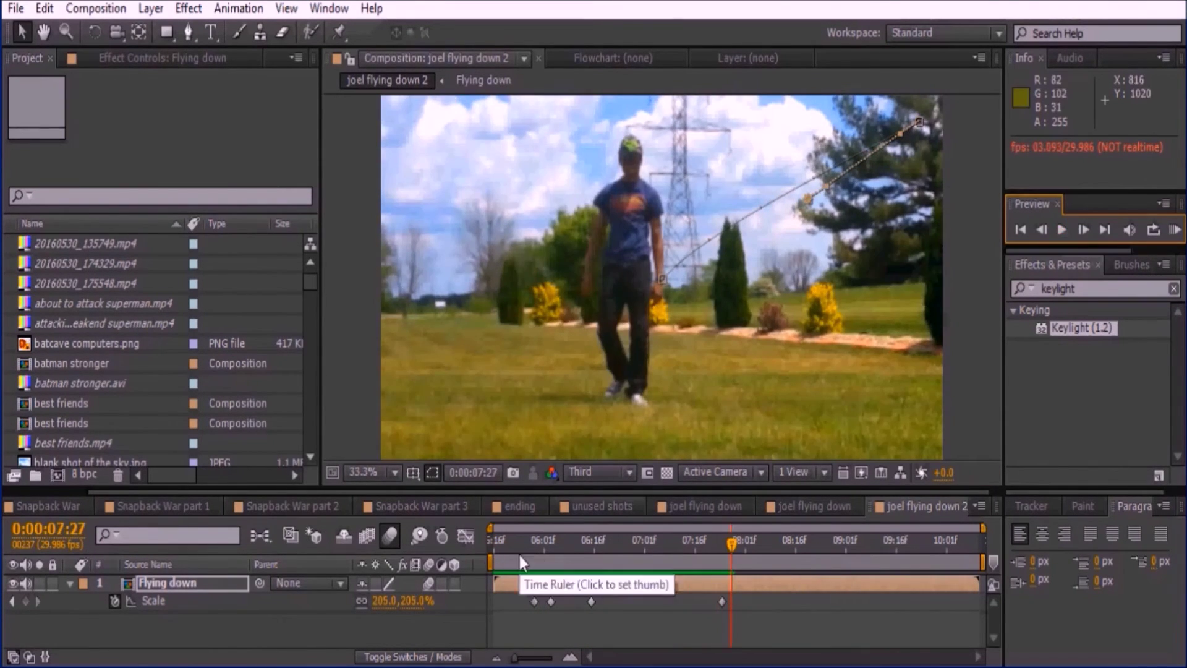
left_click(1062, 231)
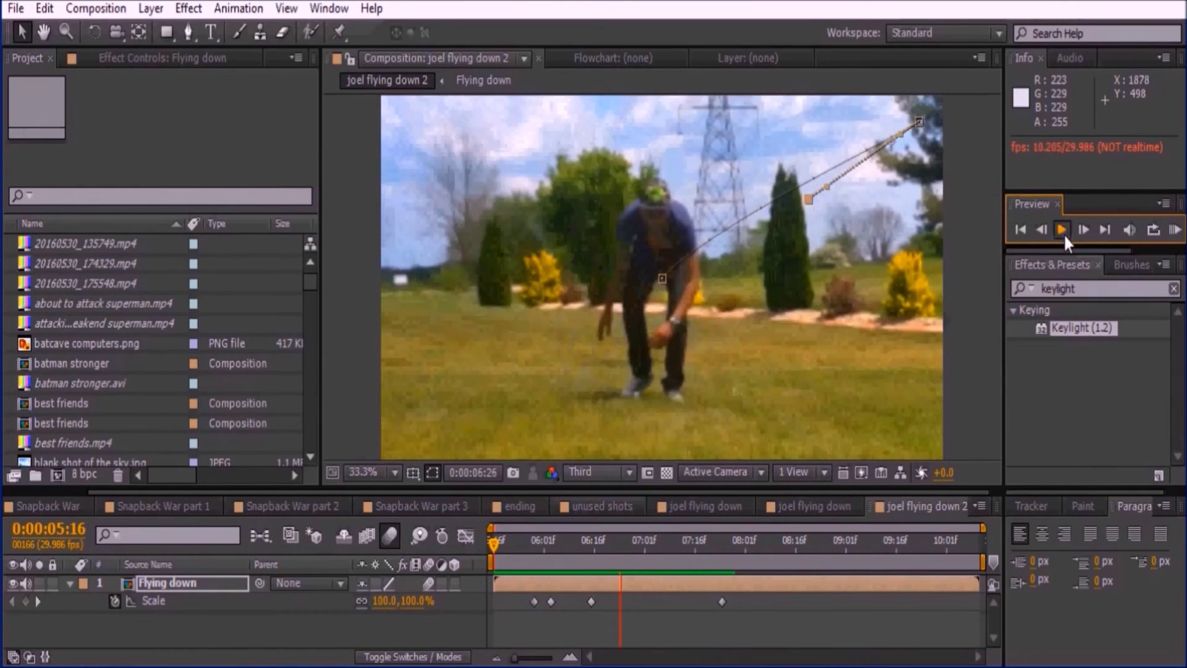
left_click(1063, 232)
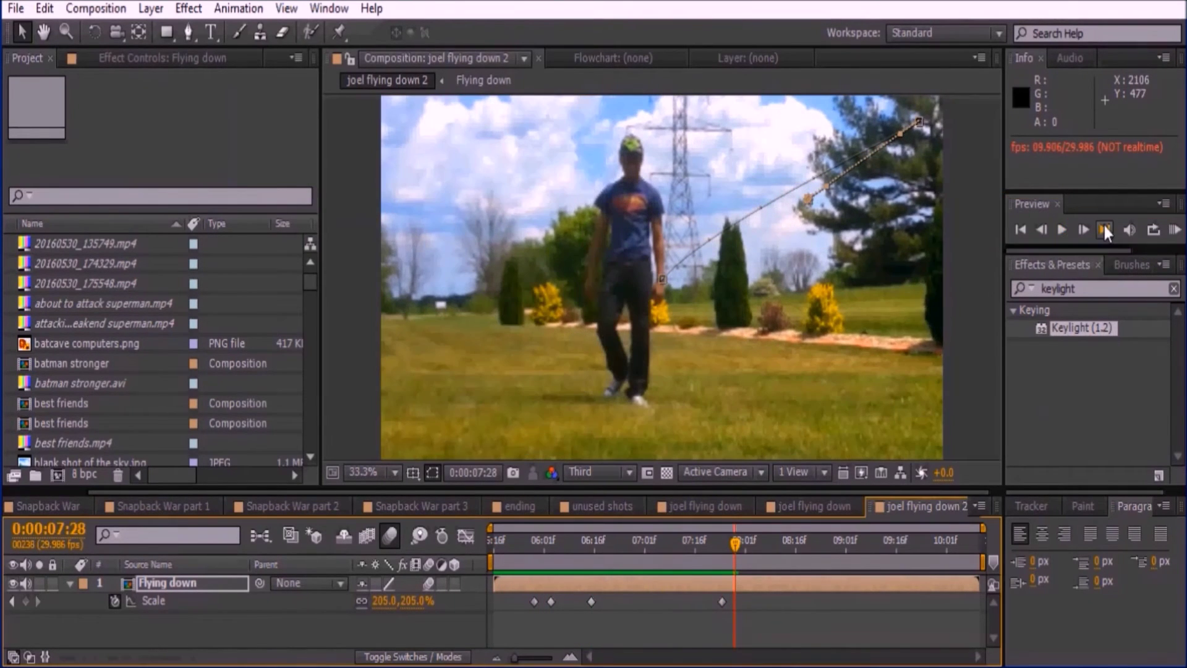
- Find the Slider Control effect and apply it to the Flying down layer
left_click(1095, 282)
type("slider")
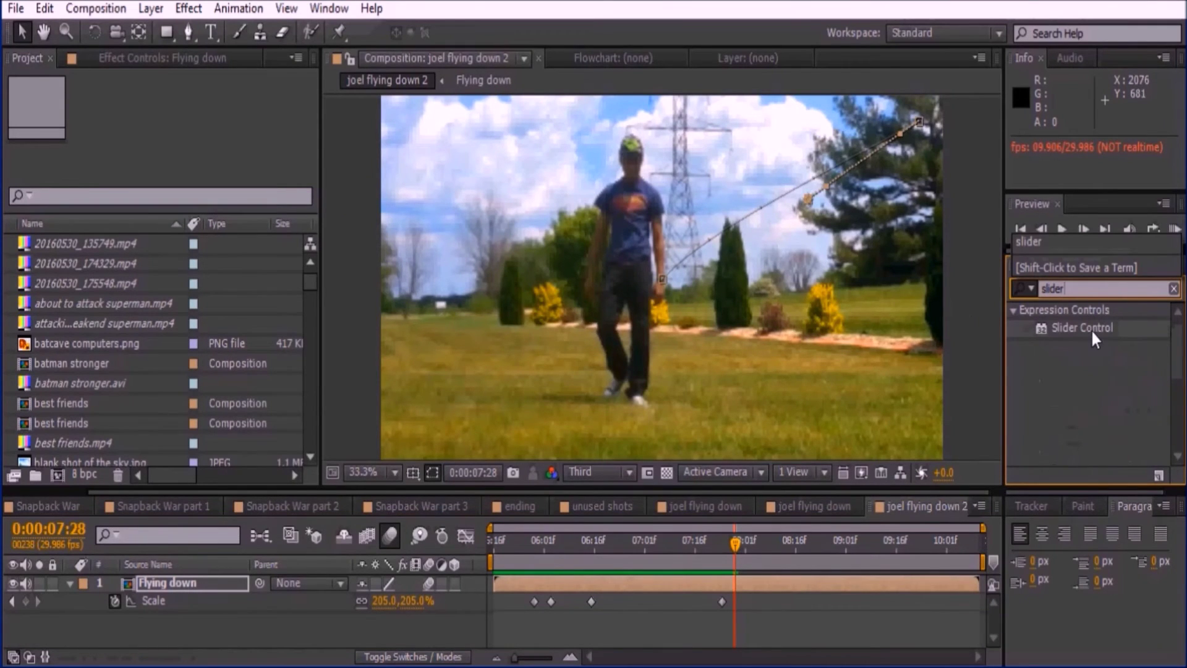
double_click(1090, 329)
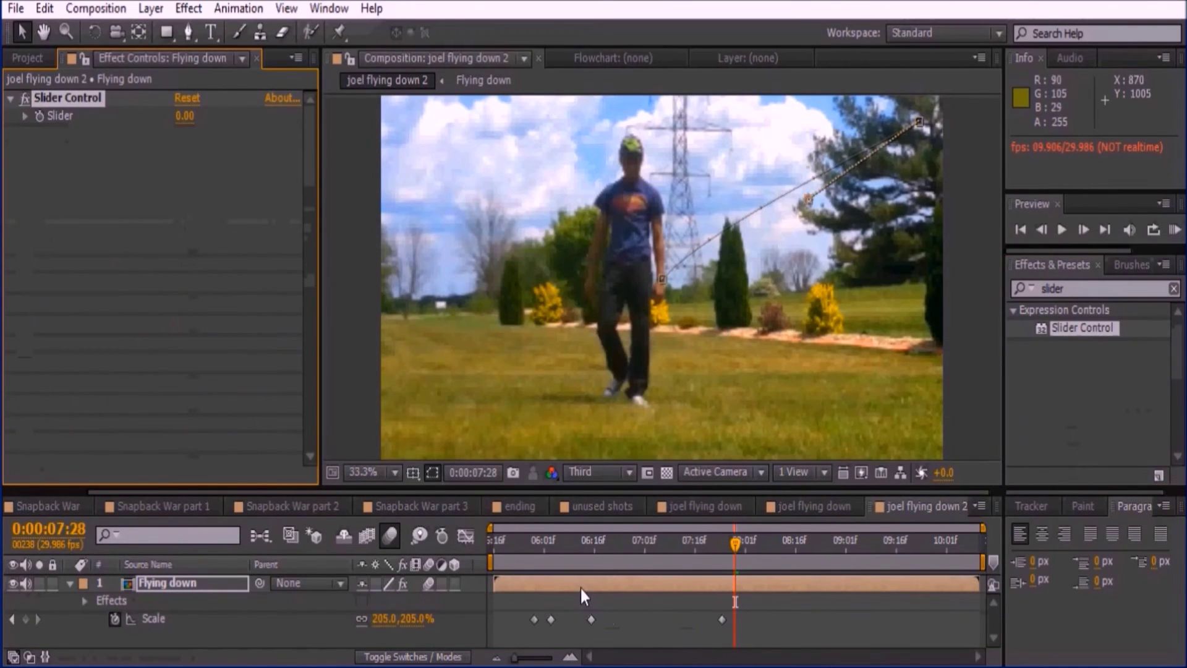
- Give the Flying down layer's position the expression wiggle(8,effect("Slider Control")("Slider")); to drive a camera shake
key("p")
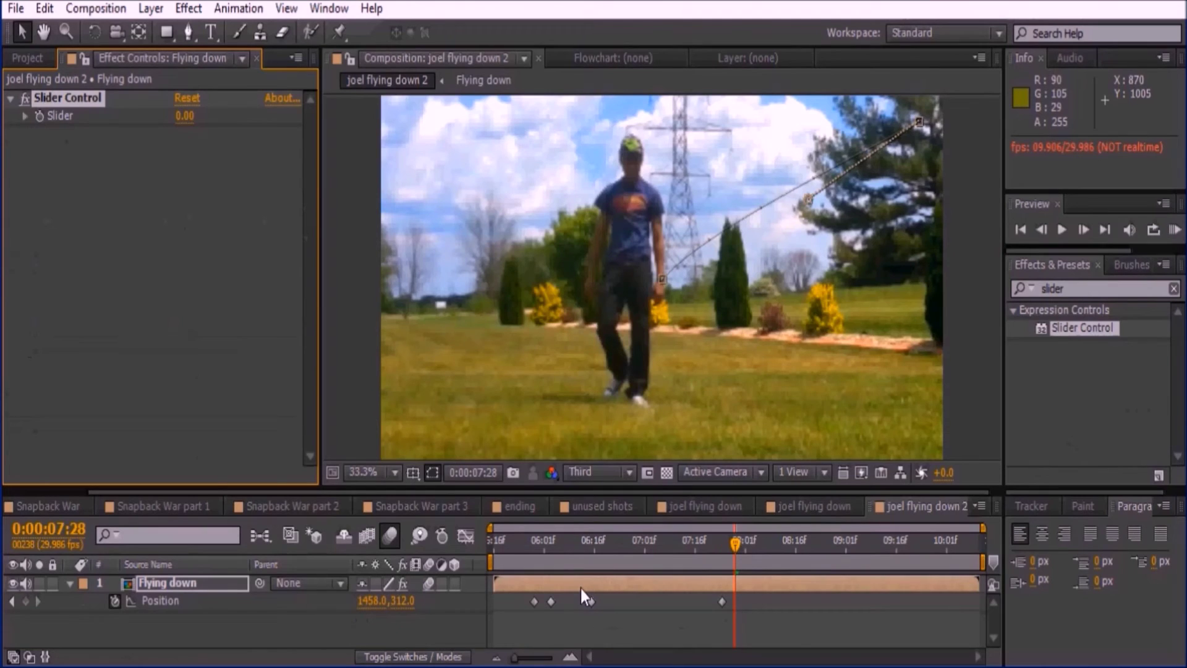
left_click(115, 599, "alt")
type("w")
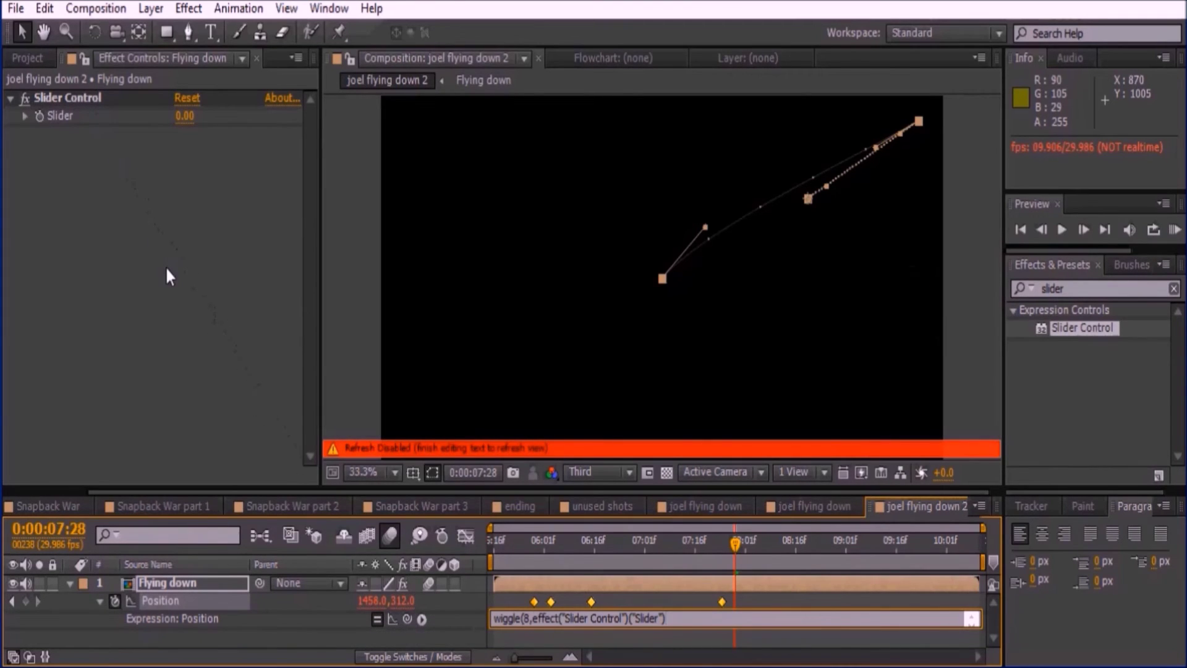
left_click(636, 597)
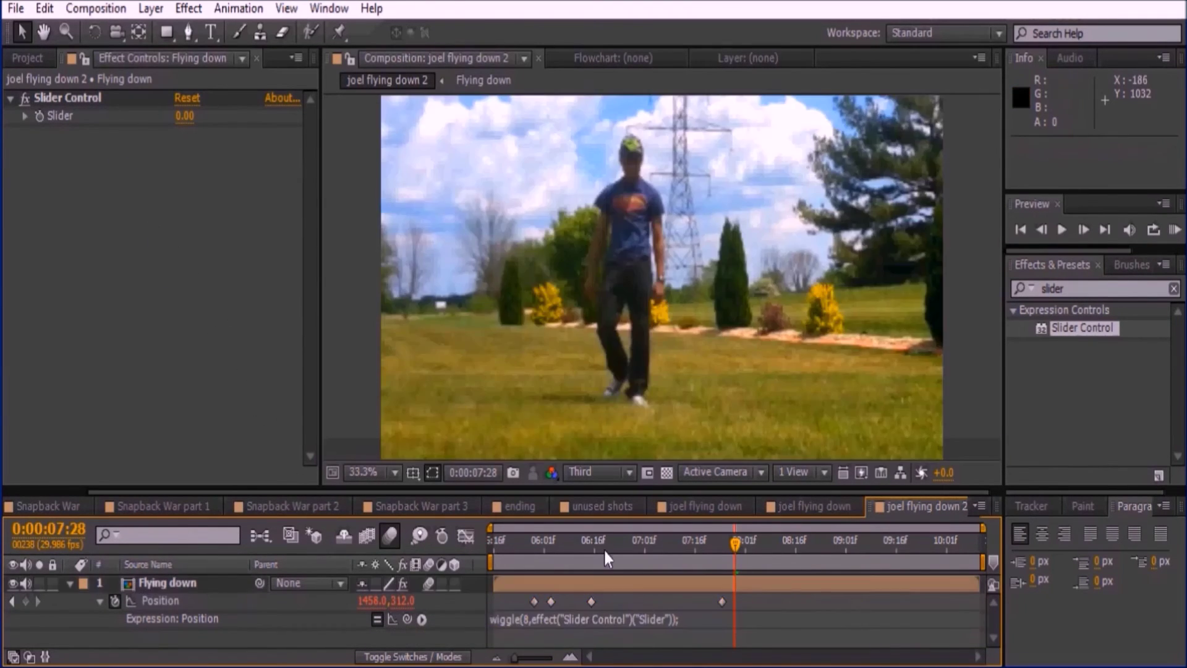
- Keyframe the Slider Control at 0 on the landing at 0:00:06:03 and set it to 44 one frame after
left_click_drag(602, 550, 554, 543)
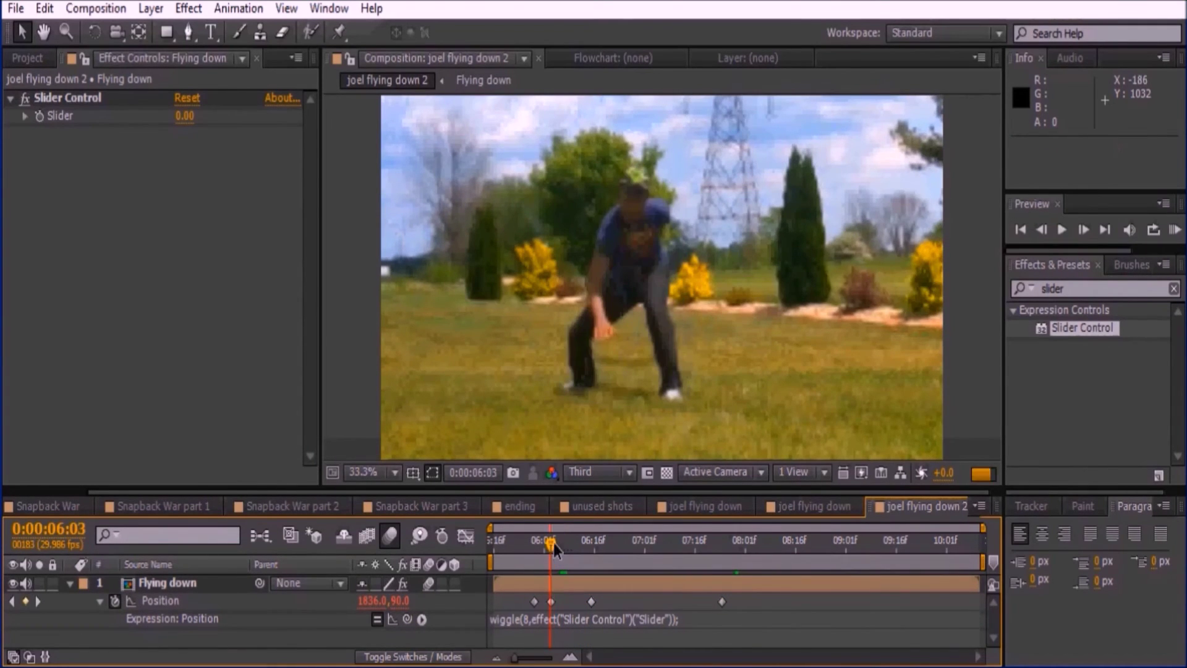
left_click(39, 116)
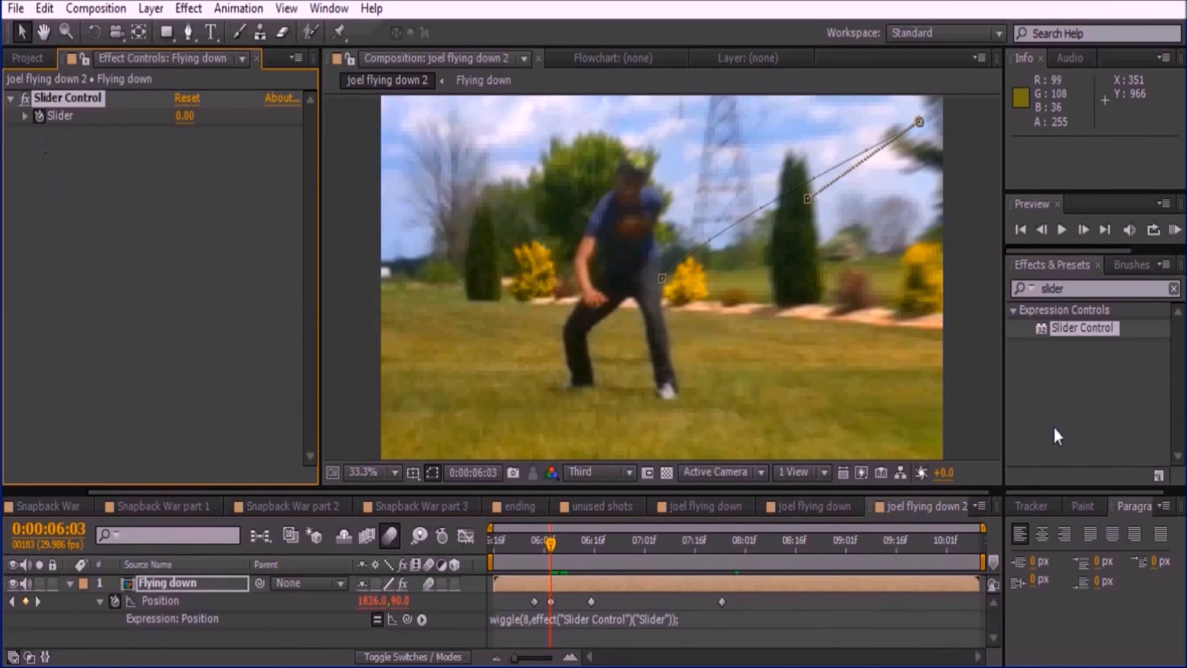
left_click(1082, 228)
left_click(184, 116)
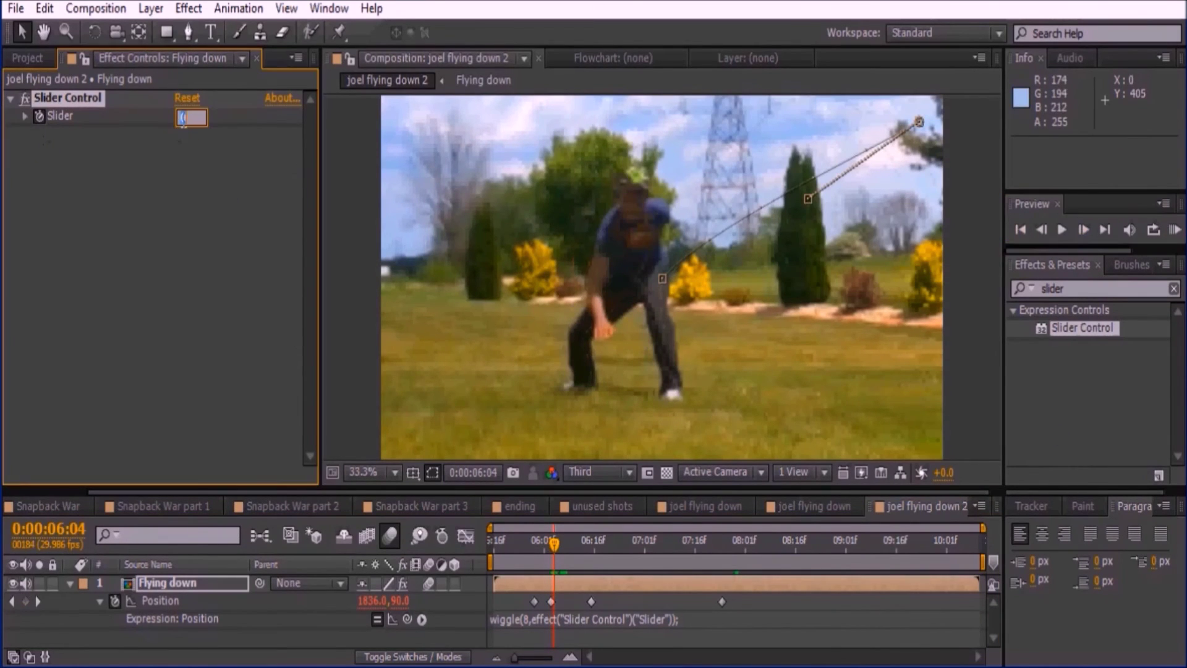
key("Return")
- Keyframe the slider at 44 at 0:00:07:00 and set it to 0 at 0:00:07:04 to end the shake
left_click_drag(554, 544, 642, 575)
left_click(69, 583)
left_click(69, 583)
left_click(84, 600)
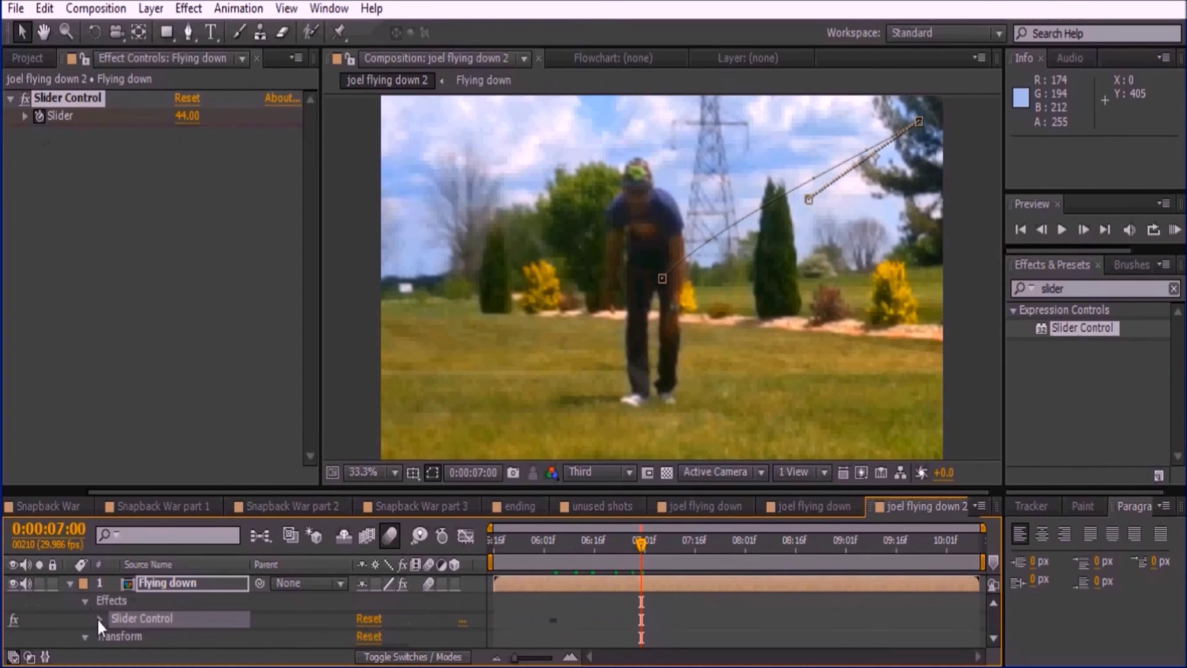
left_click(1082, 233)
left_click(1082, 233)
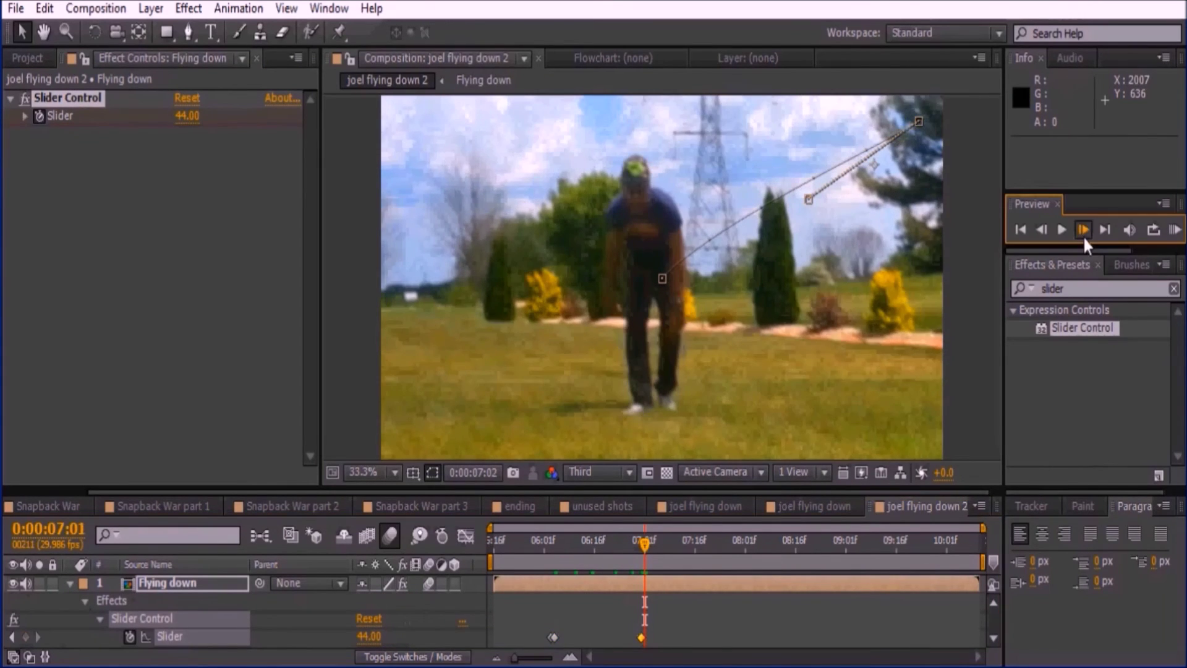
left_click(1082, 232)
left_click(1082, 232)
left_click(371, 637)
type("0")
key("Return")
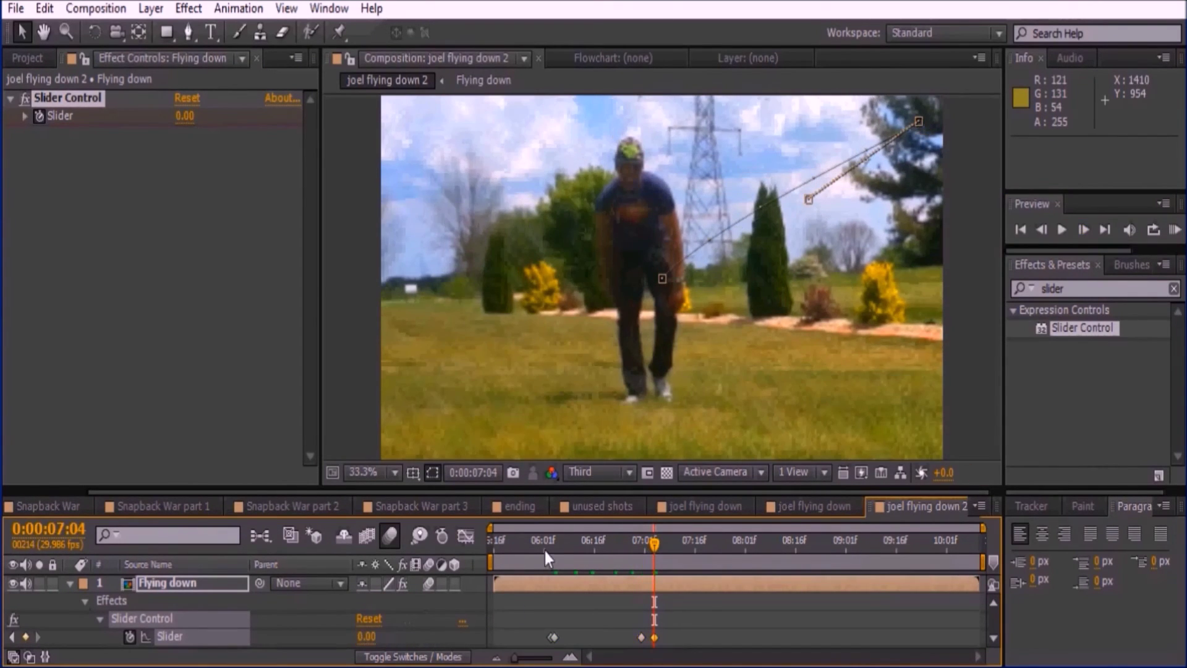
- Preview the shake from the start, end the work area at 0:00:08:13, and trim the composition to the work area
key("Home")
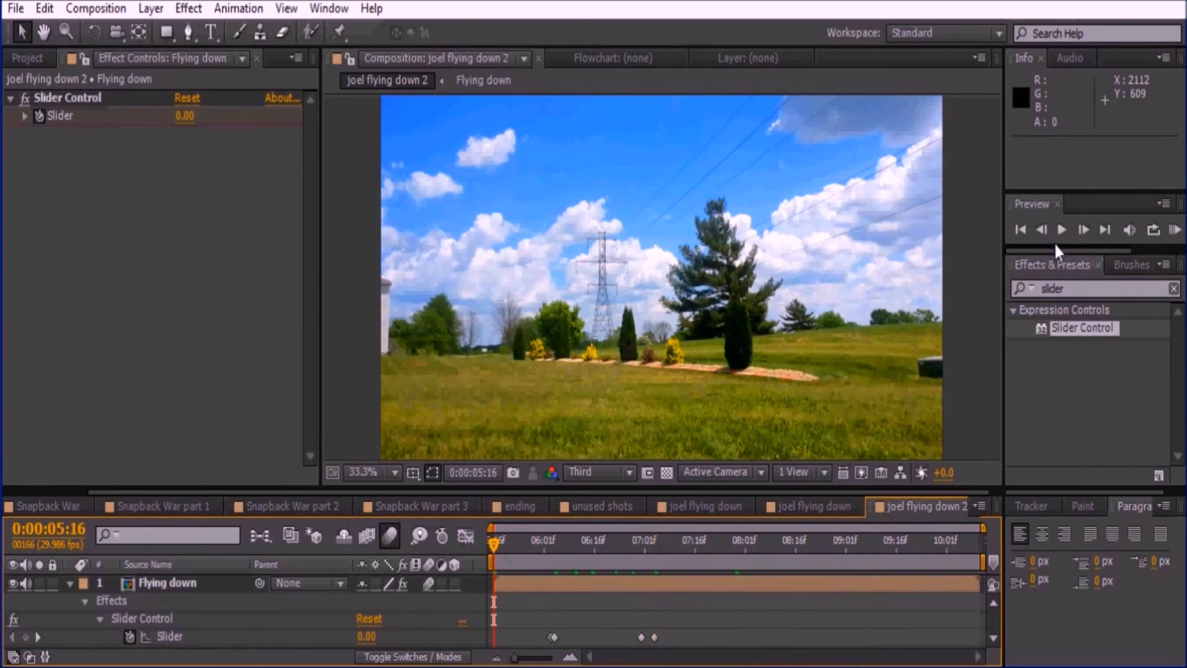
left_click(1059, 231)
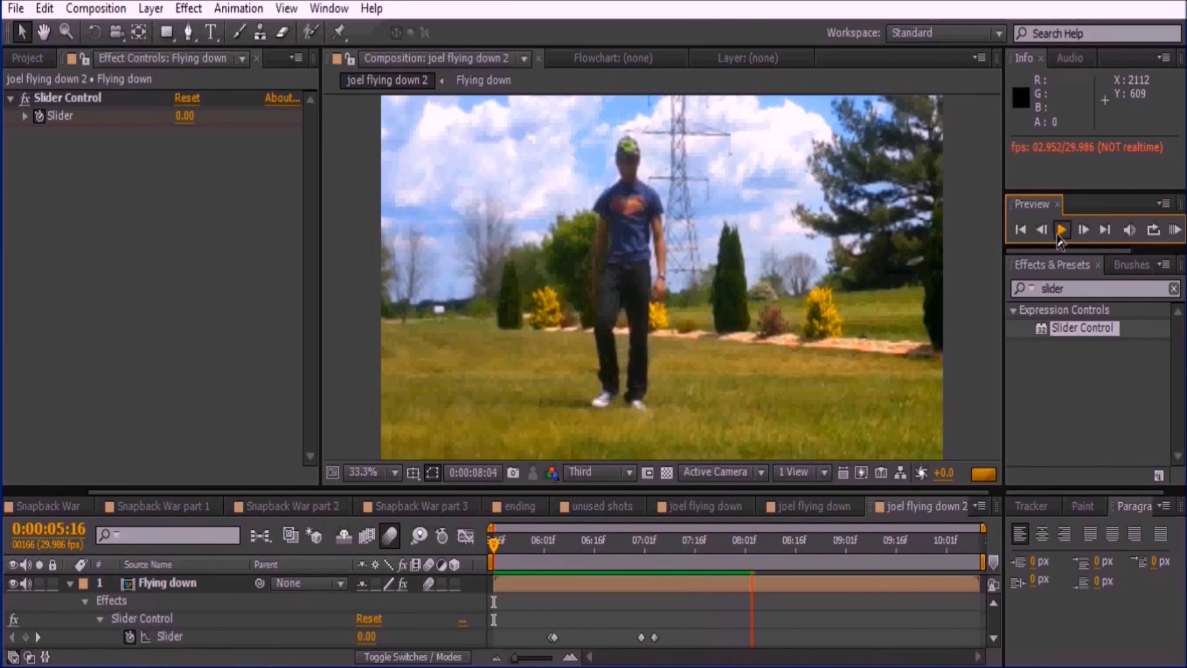
key("space")
key("n")
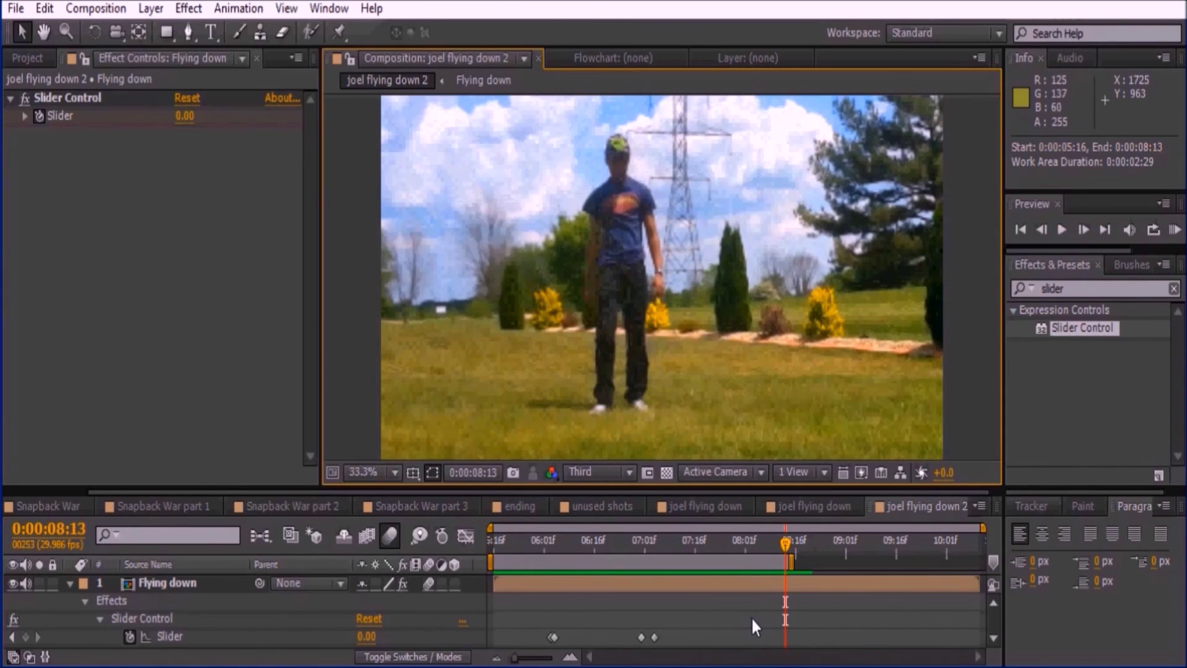
right_click(746, 565)
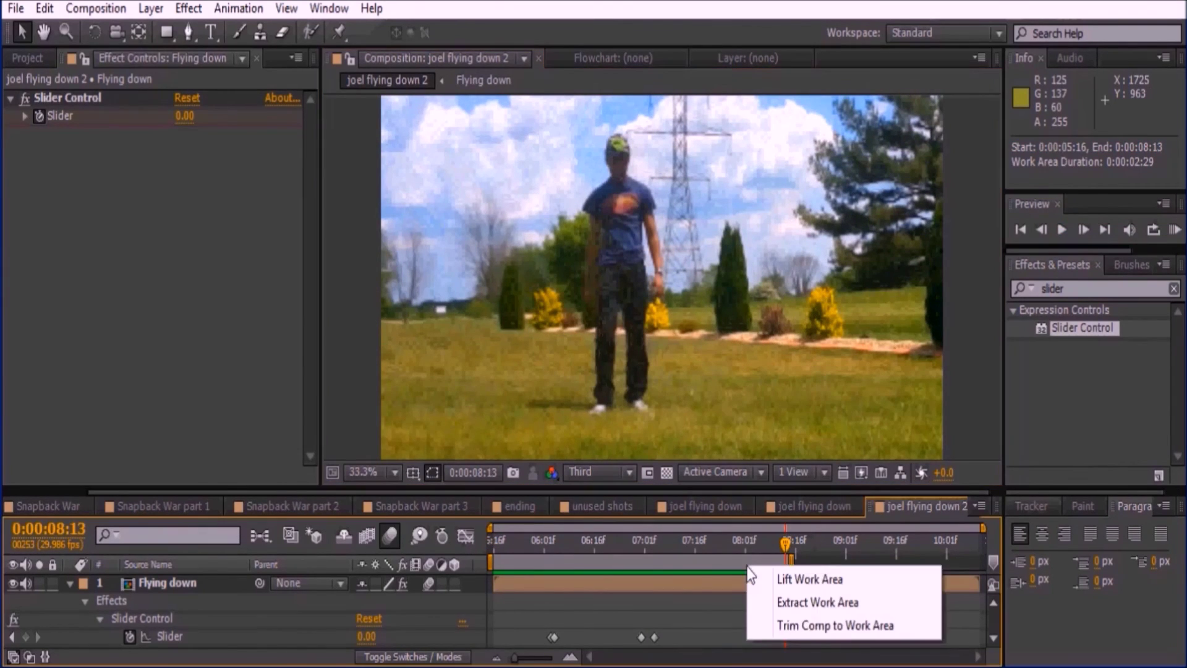
left_click(758, 630)
- Preview the trimmed composition from its first frame at 0:00:05:16
left_click_drag(575, 559, 483, 550)
left_click(1174, 230)
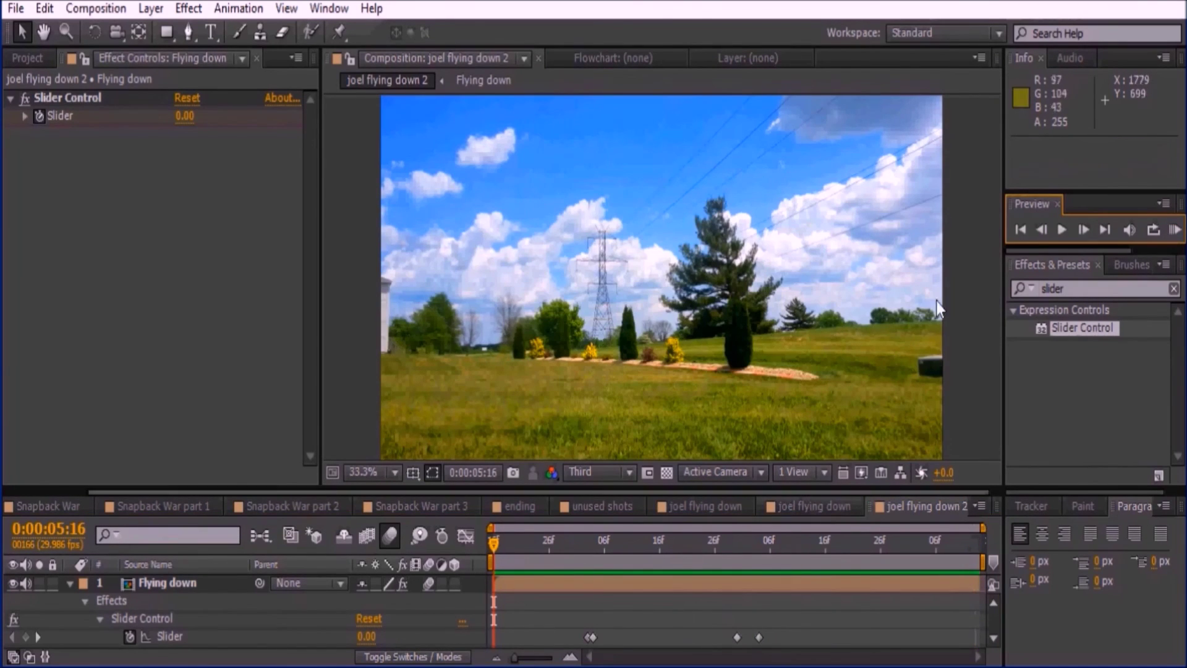
left_click(1060, 230)
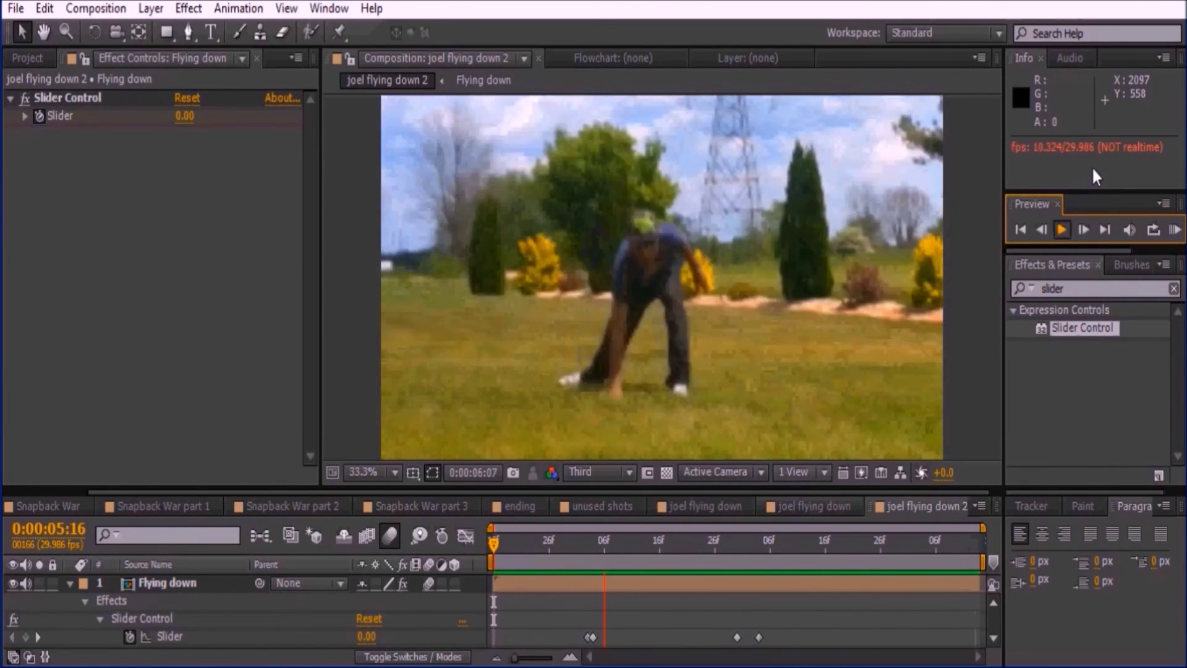